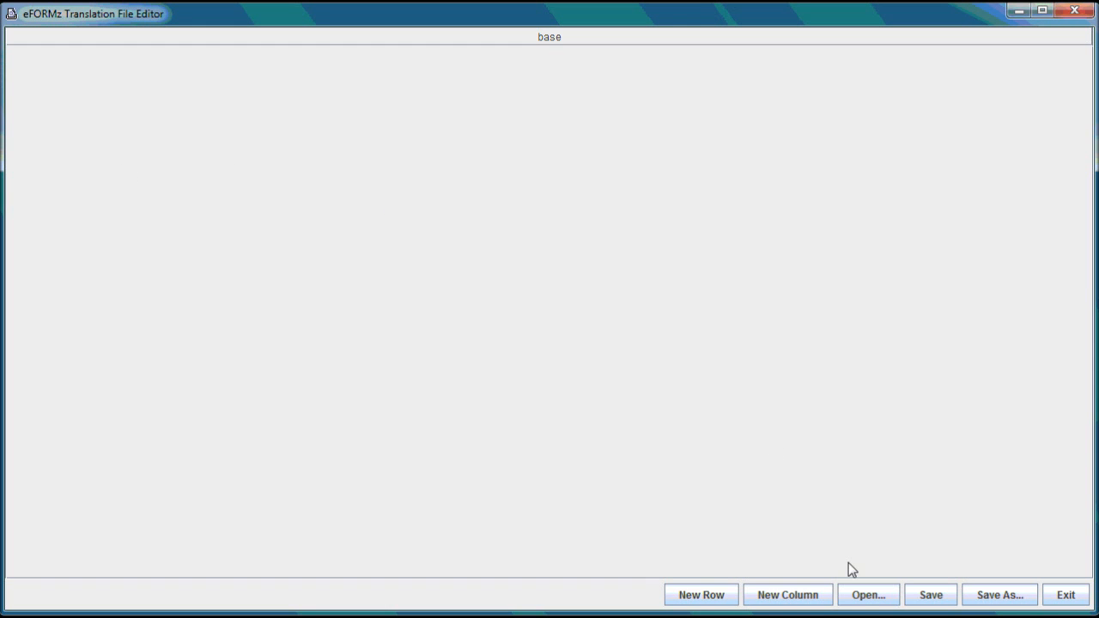
Open the translation file Translations_fixed.xml from the eFORMz_6 projects folder Translate_Sample
click(885, 599)
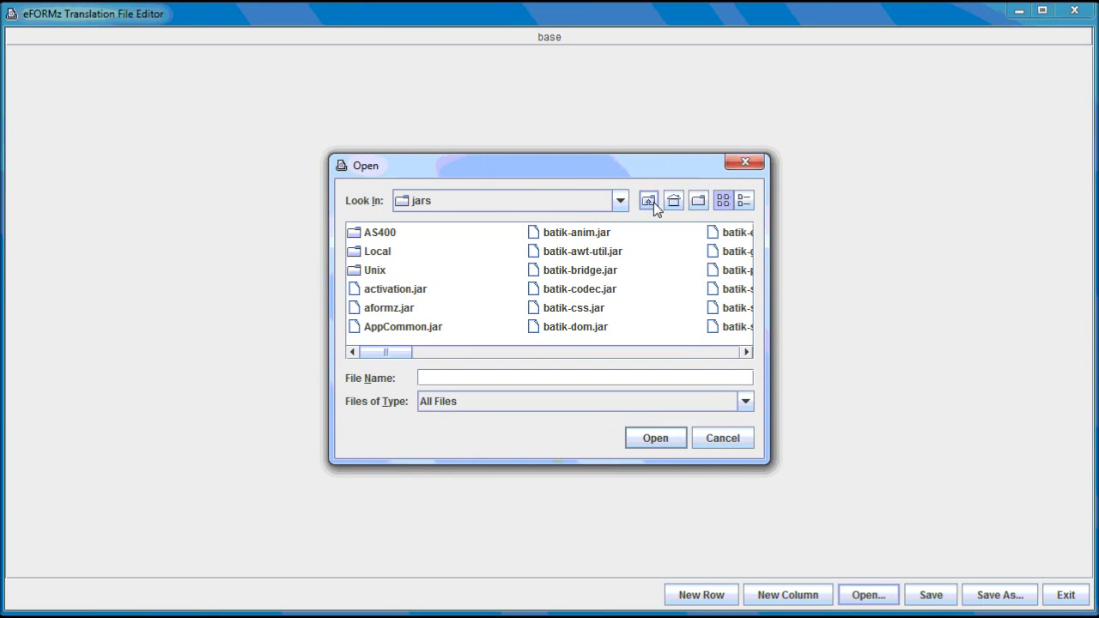
click(653, 202)
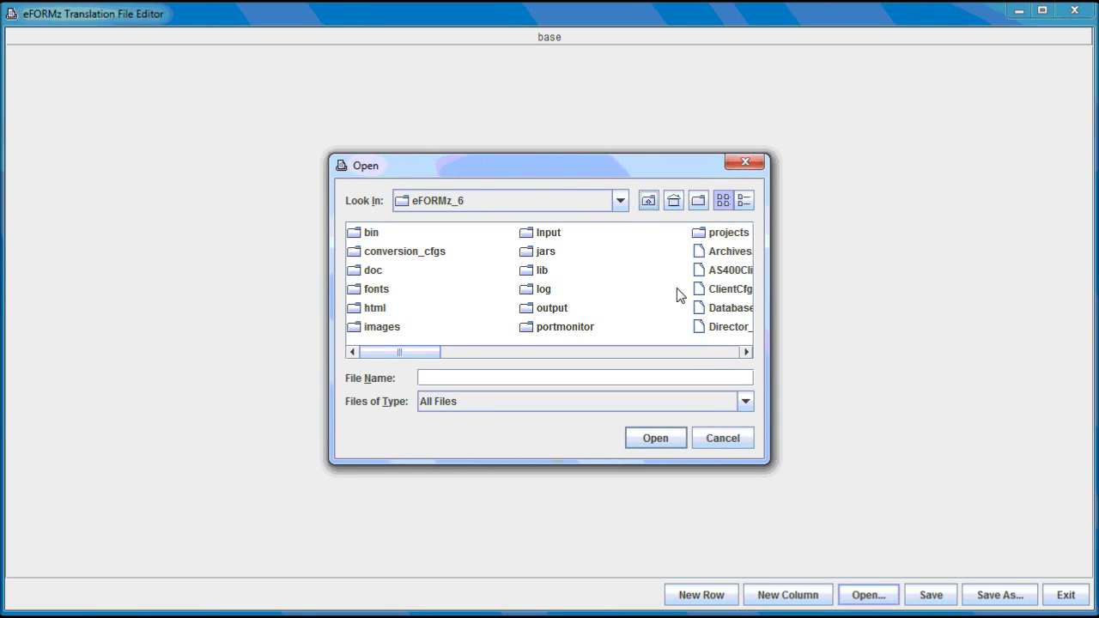
double_click(719, 233)
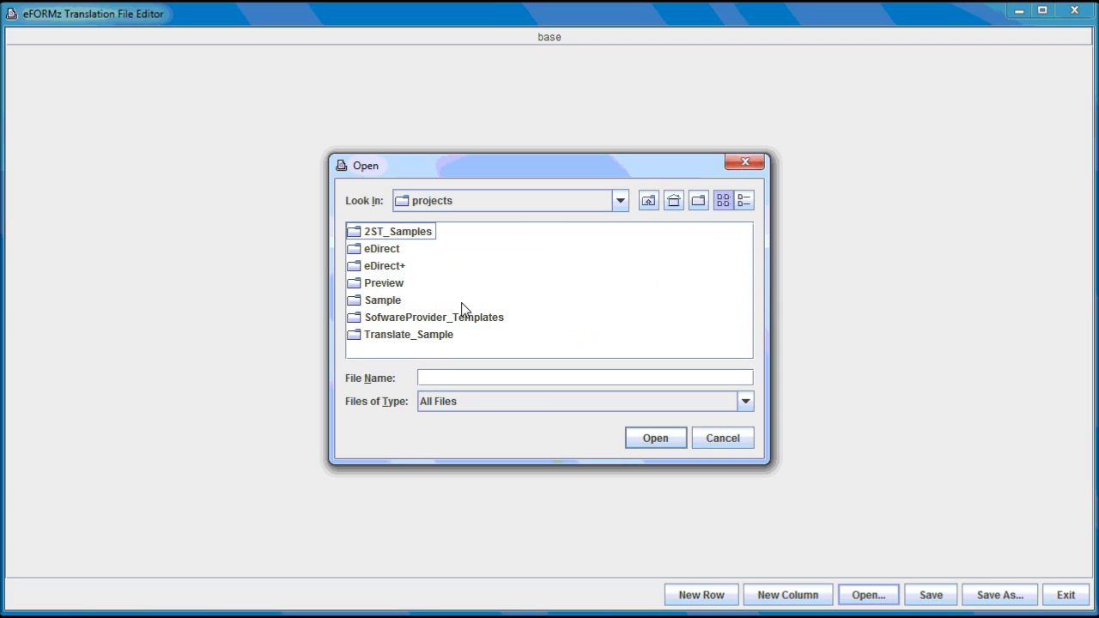
double_click(437, 337)
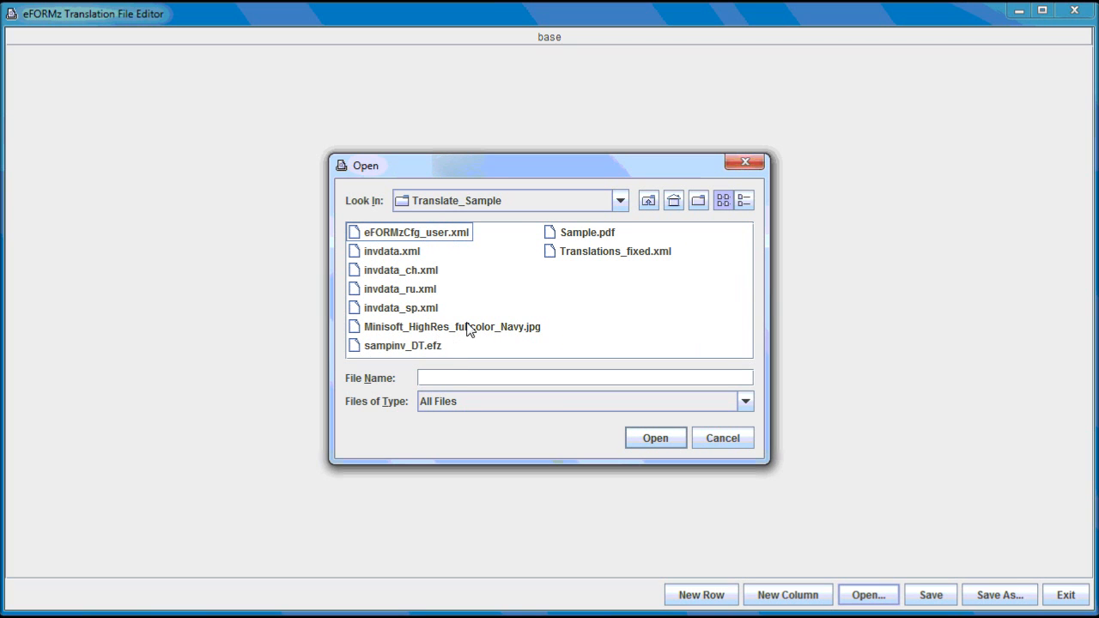
click(615, 253)
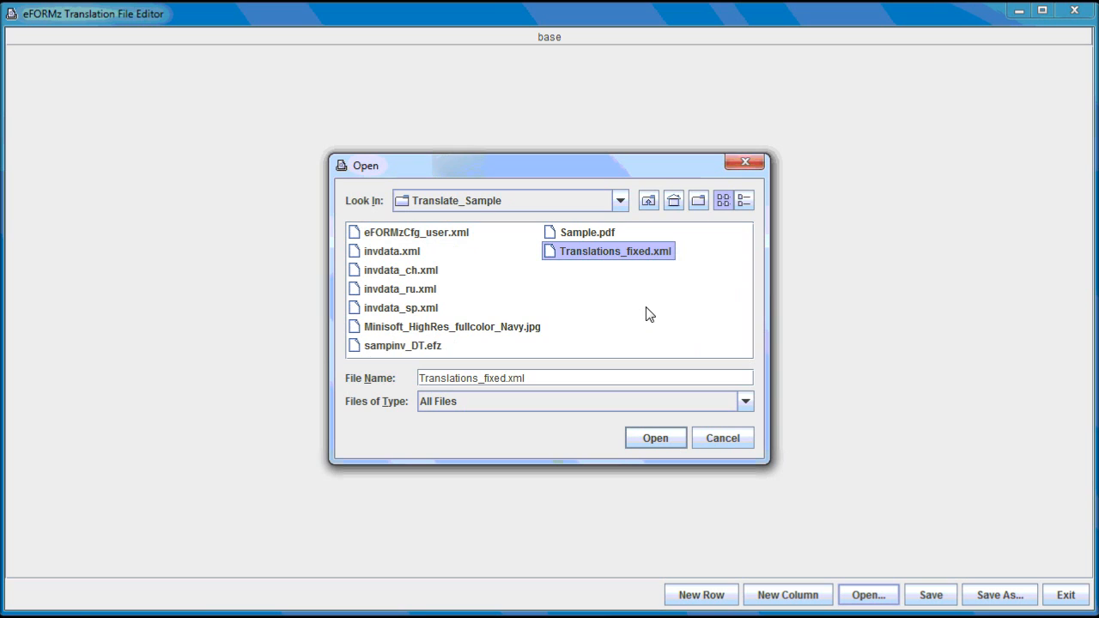
click(639, 438)
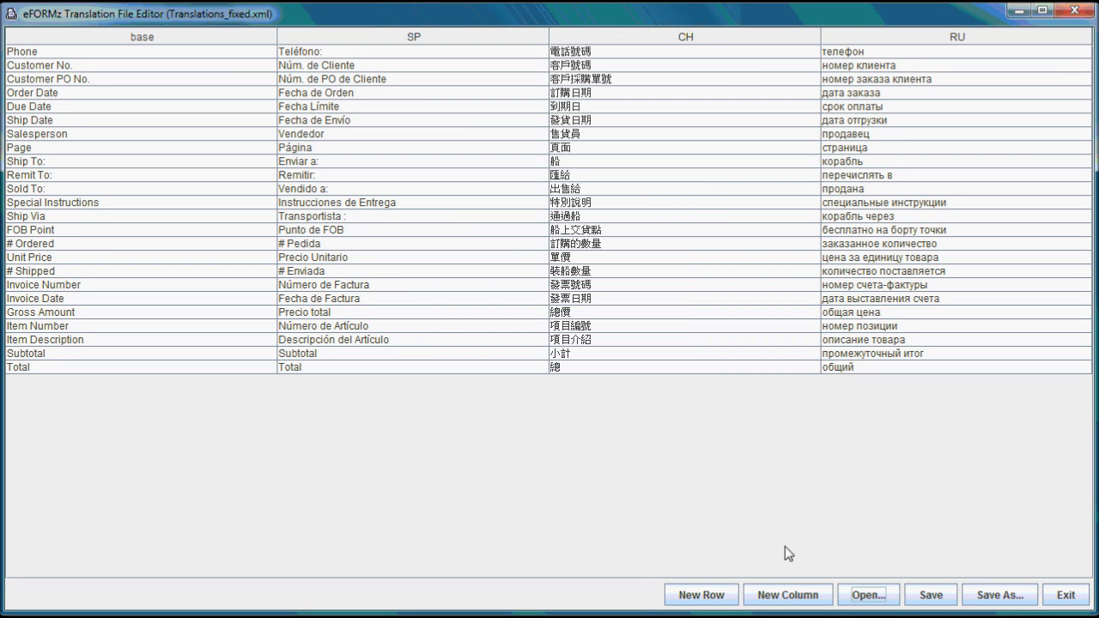
Add a new dictionary column called "Name" to the translation table
click(777, 594)
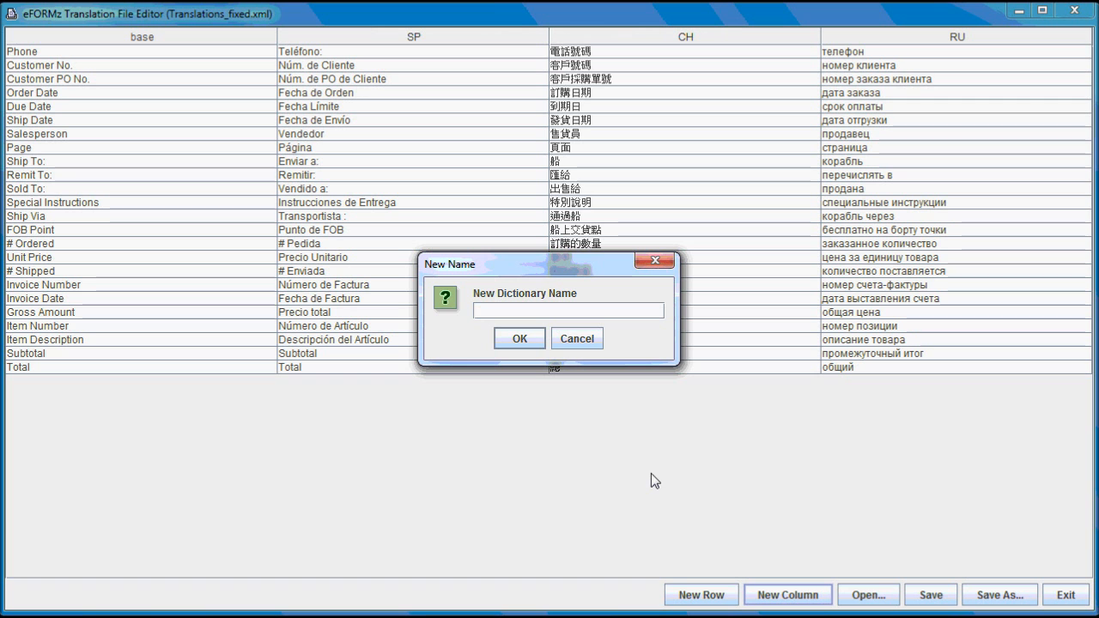
key(Caps_Lock)
key(Caps_Lock)
text(Name)
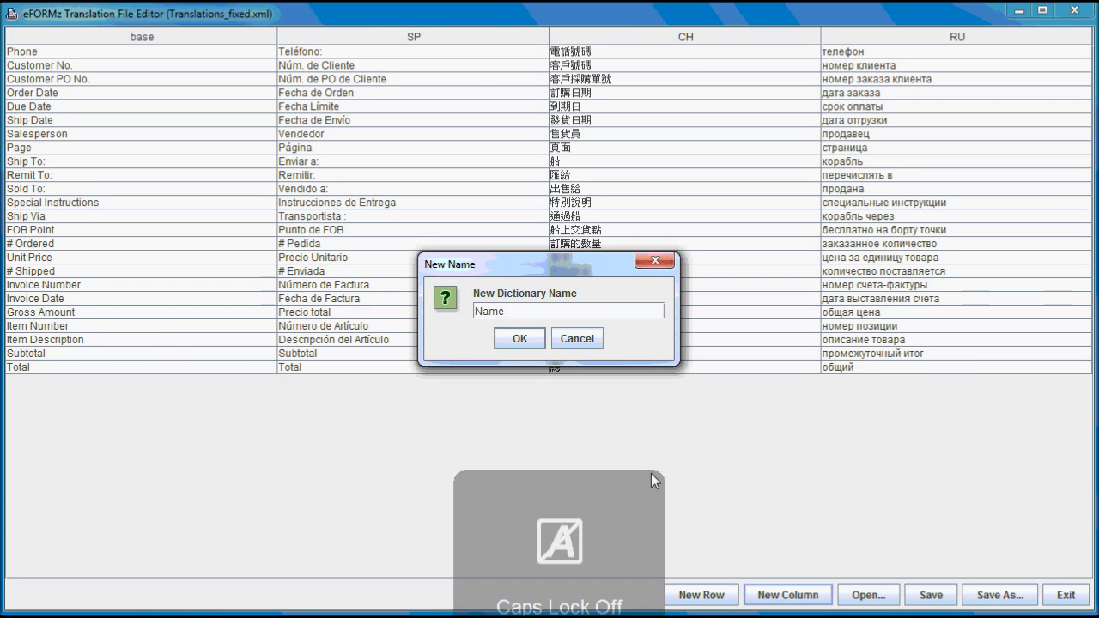
click(520, 337)
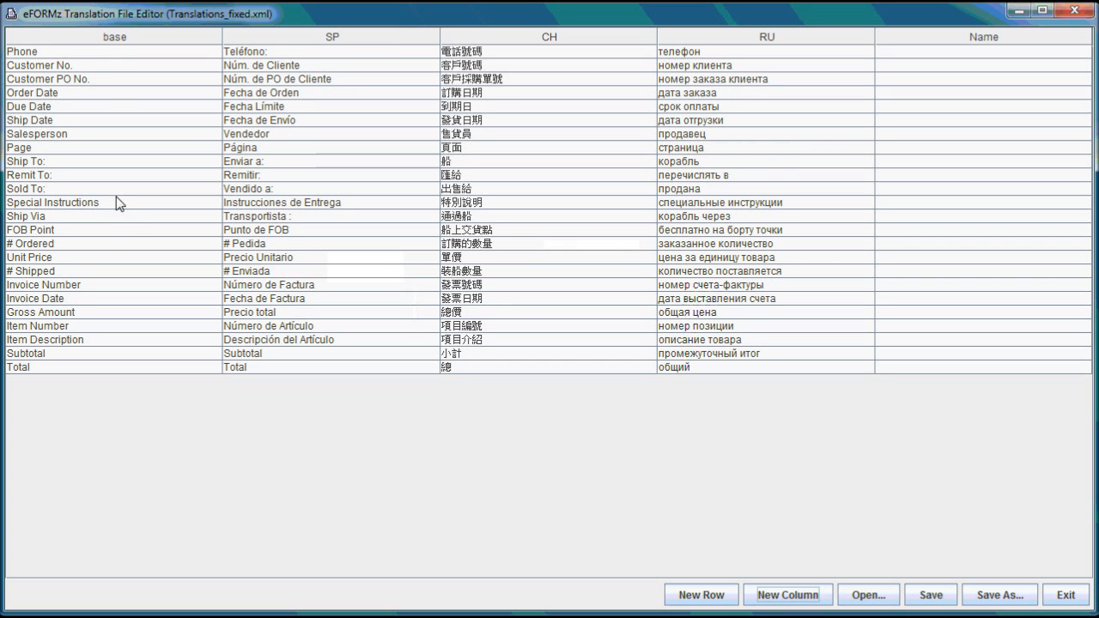
Add a new row with the base term "Sample" and open its SP and CH cells for editing
click(707, 596)
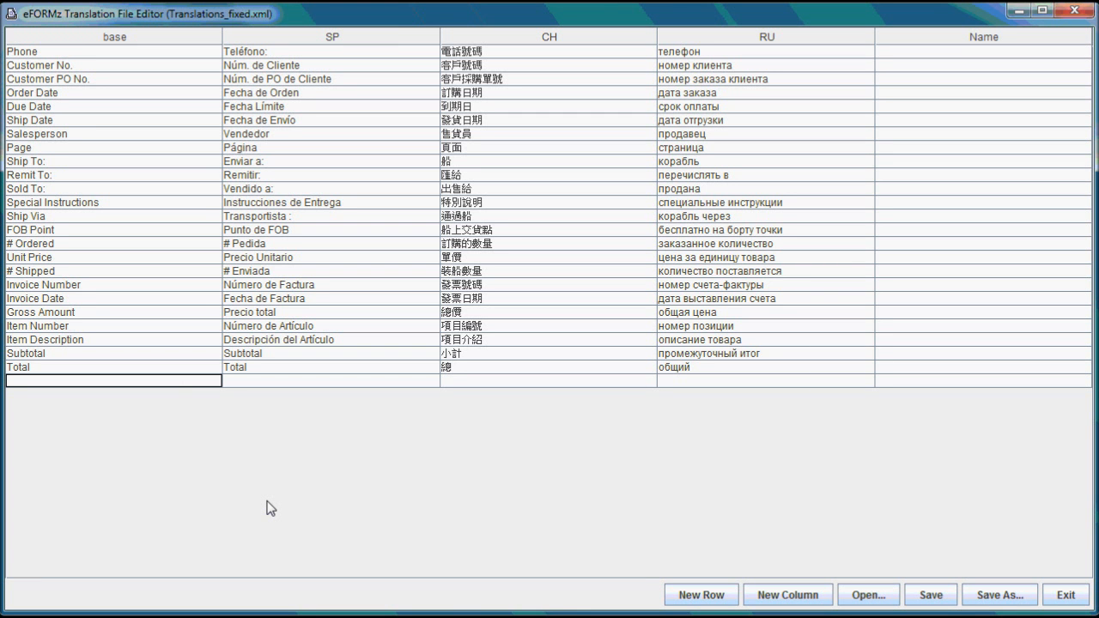
key(Caps_Lock)
text(S)
key(Caps_Lock)
text(ample)
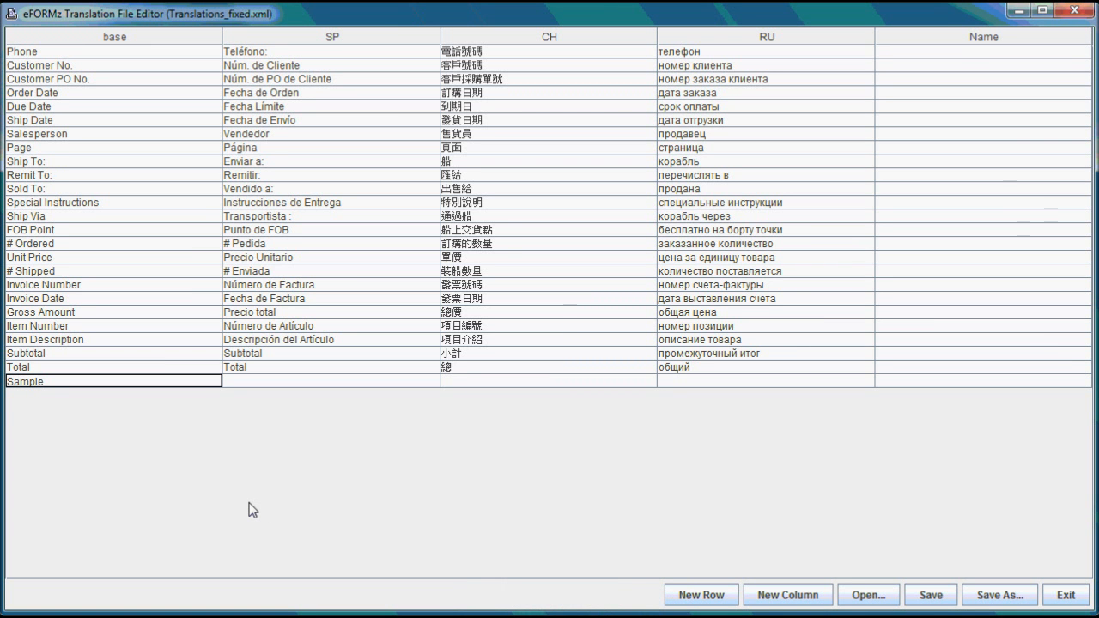
key(Tab)
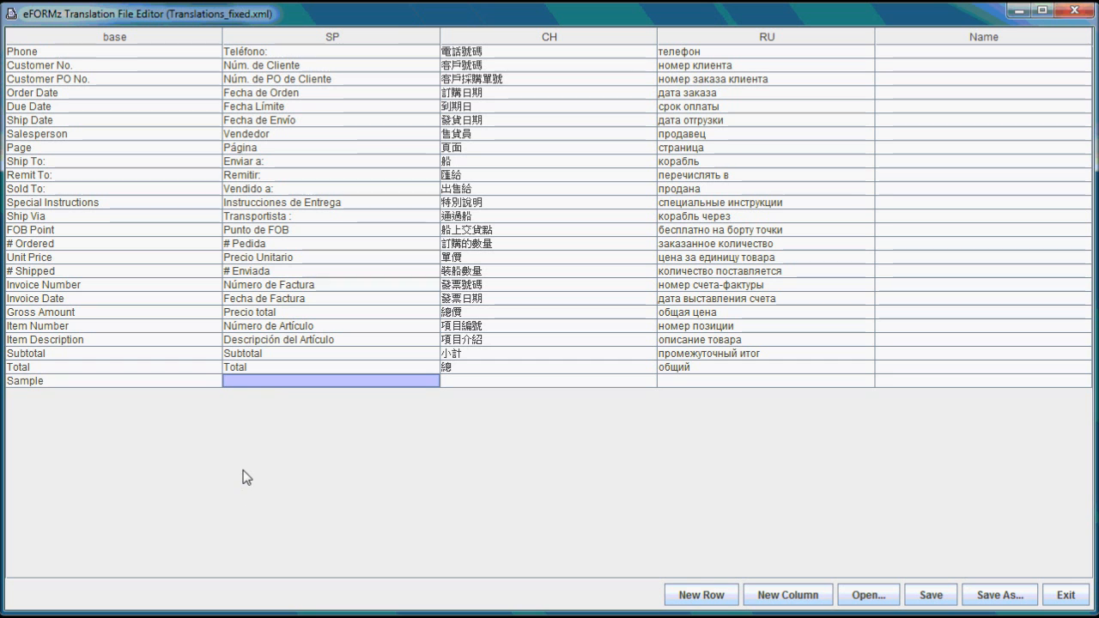
double_click(262, 383)
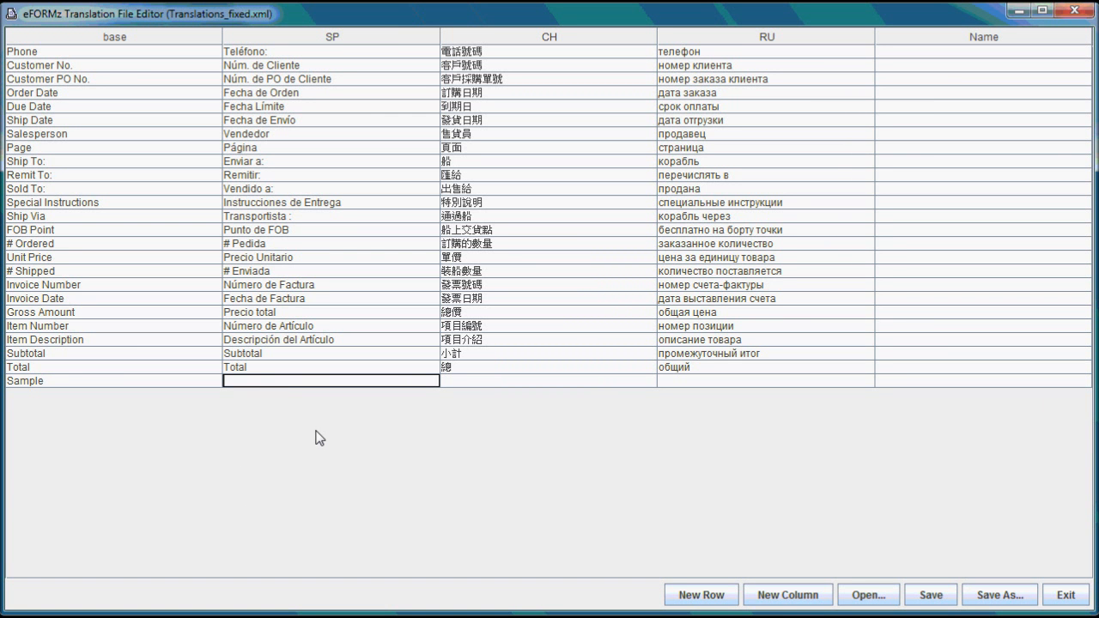
double_click(472, 383)
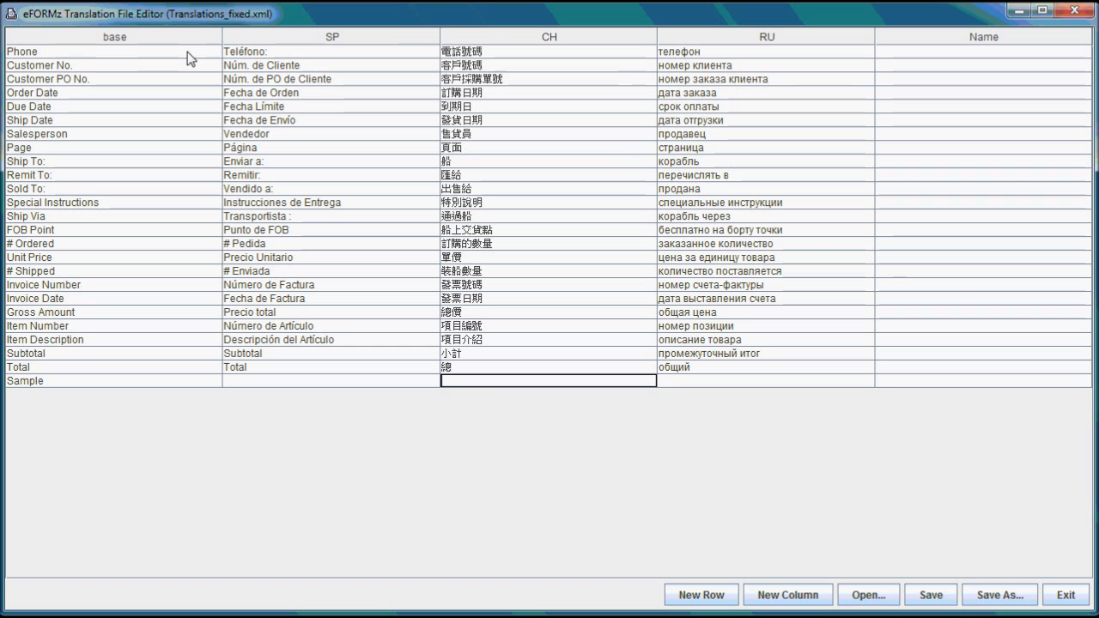
Try to change the base term "Phone" in the first row to "Telephone"
double_click(65, 53)
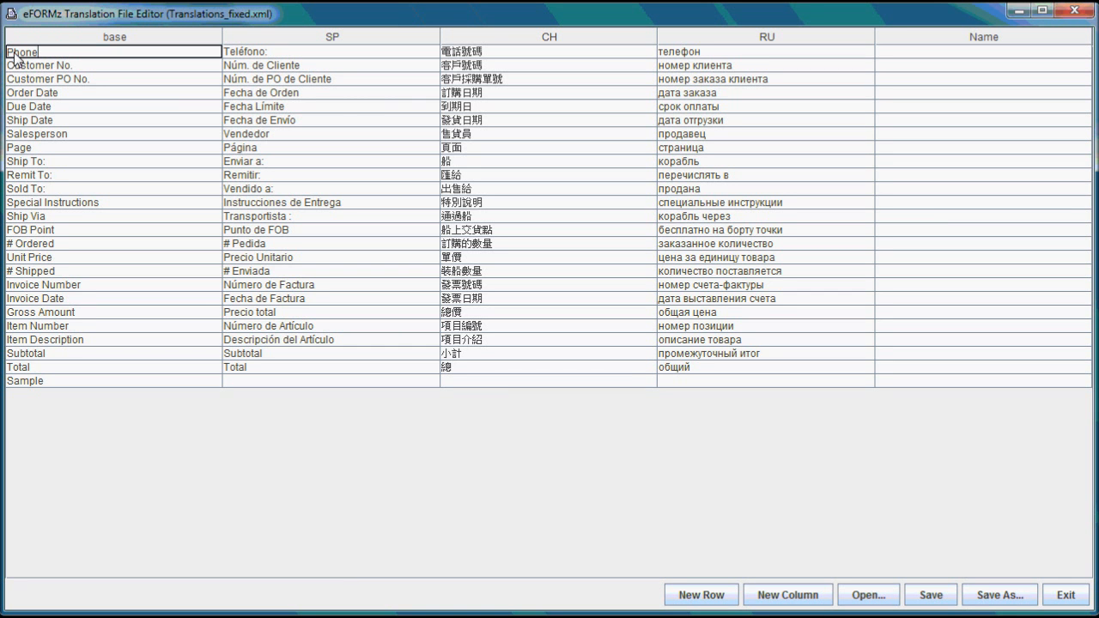
key(BackSpace)
key(Caps_Lock)
text(T)
key(Caps_Lock)
text(el)
text(ep)
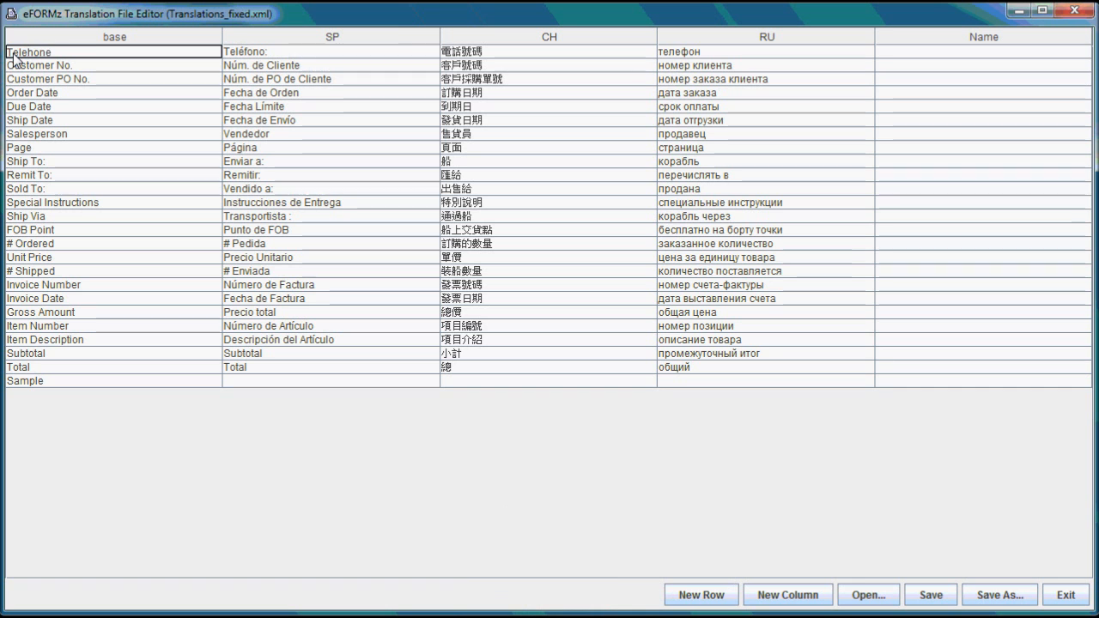
Restore the first row's base term to "Phone" and leave the cell
key(BackSpace)
key(BackSpace)
key(BackSpace)
key(BackSpace)
key(BackSpace)
key(Caps_Lock)
text(P)
key(Caps_Lock)
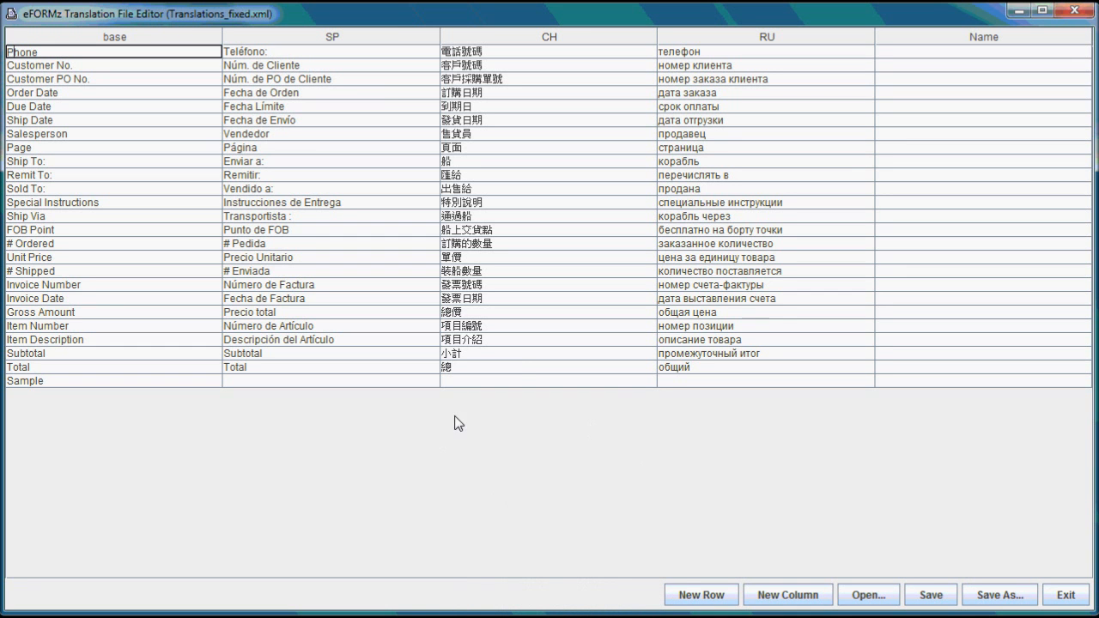
click(369, 53)
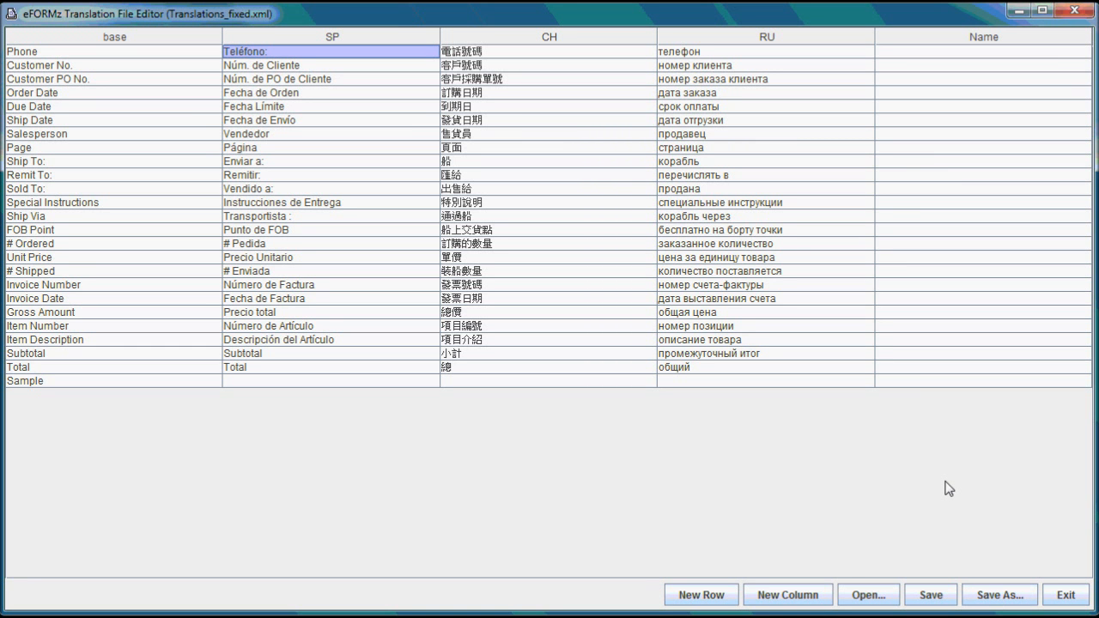
click(1007, 596)
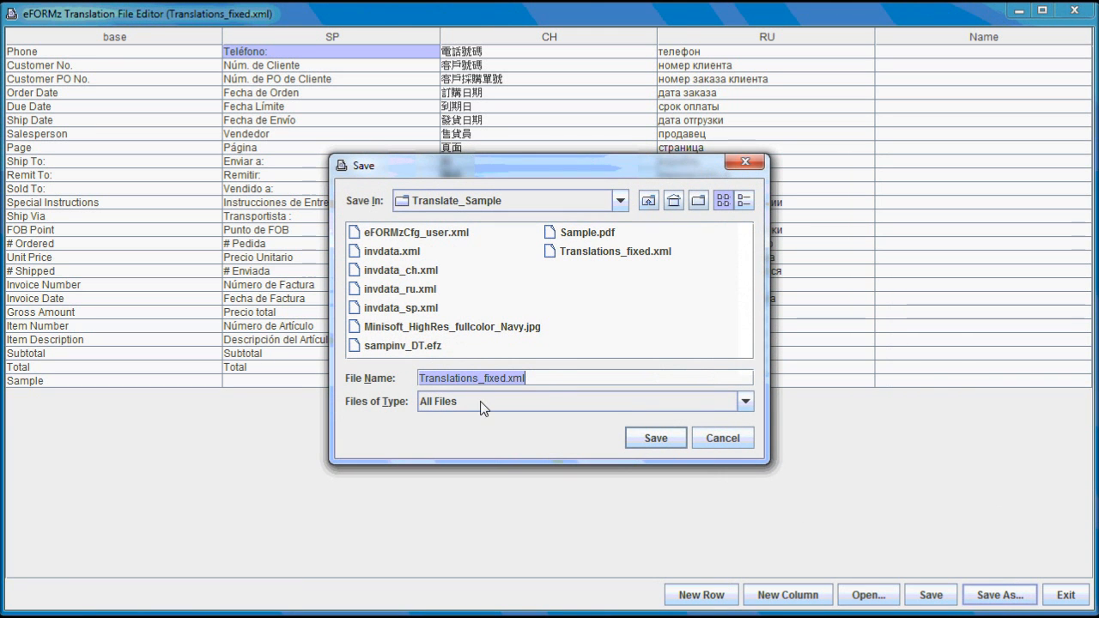
click(552, 381)
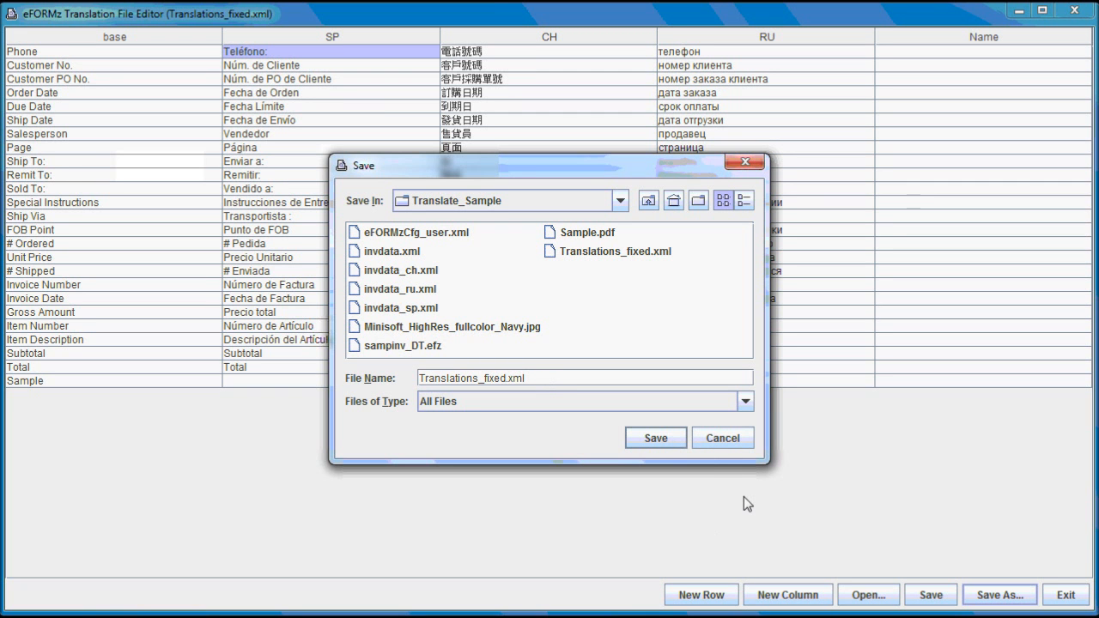
click(739, 437)
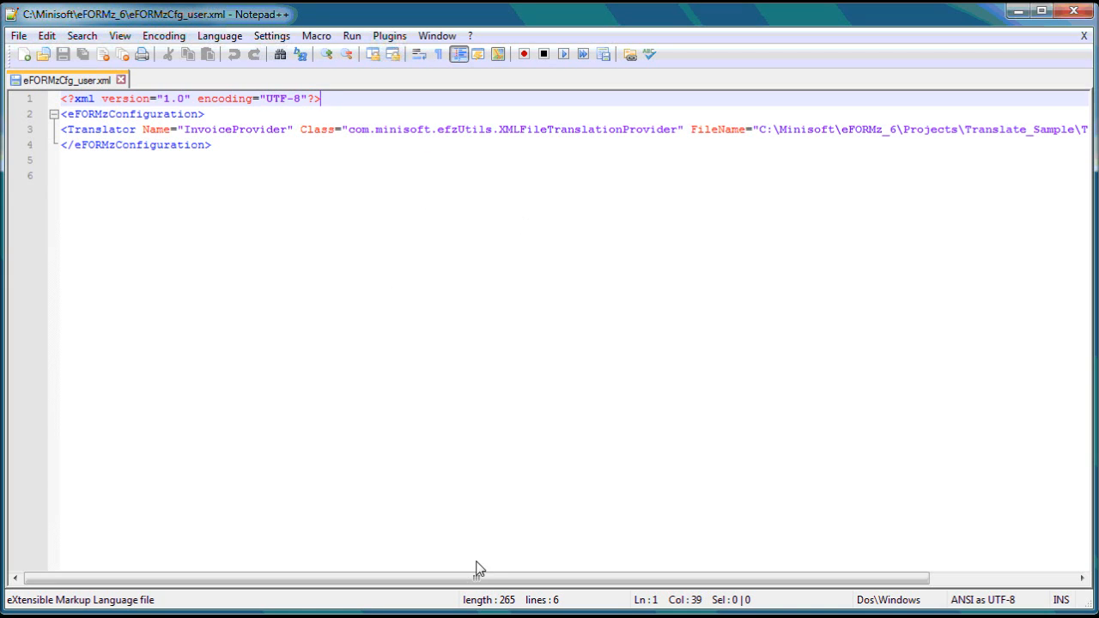
Examine the full Translator entry in eFORMzCfg_user.xml, including its name, class and translation file path
drag(490, 577, 755, 559)
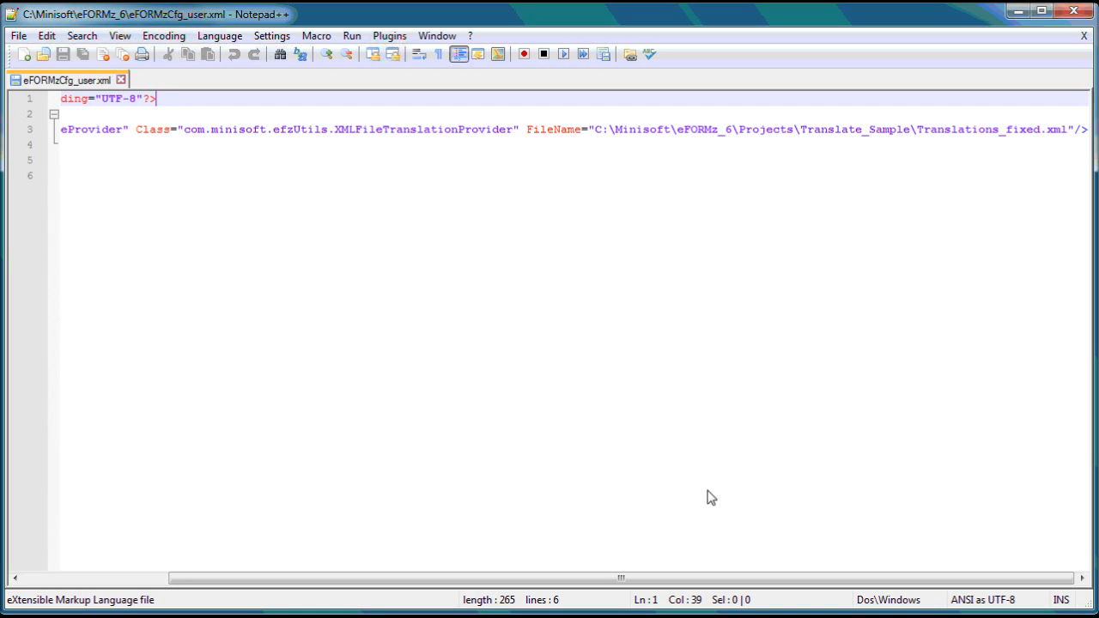
drag(690, 581, 515, 498)
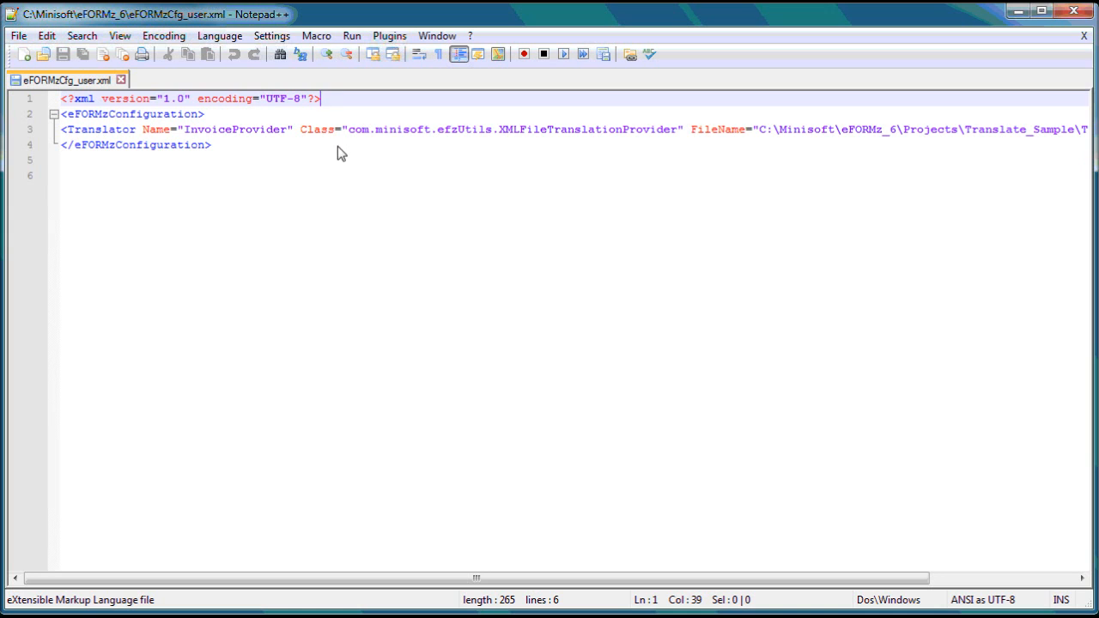
drag(346, 579, 297, 587)
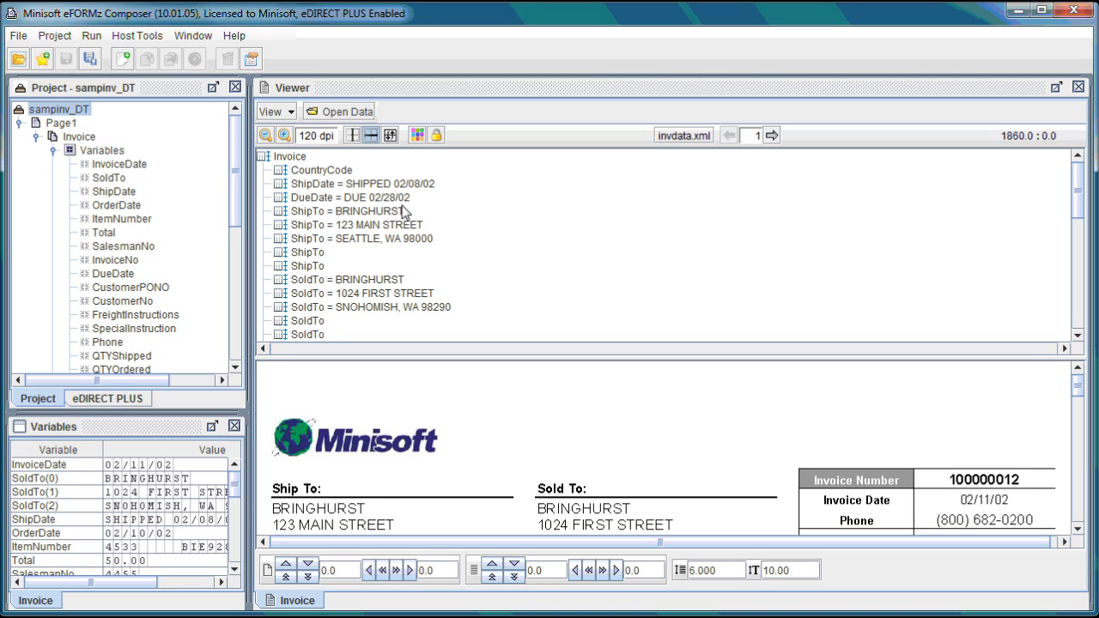
Add a variable for the CountryCode data node of the invoice, keeping the default name and transfer method
click(348, 171)
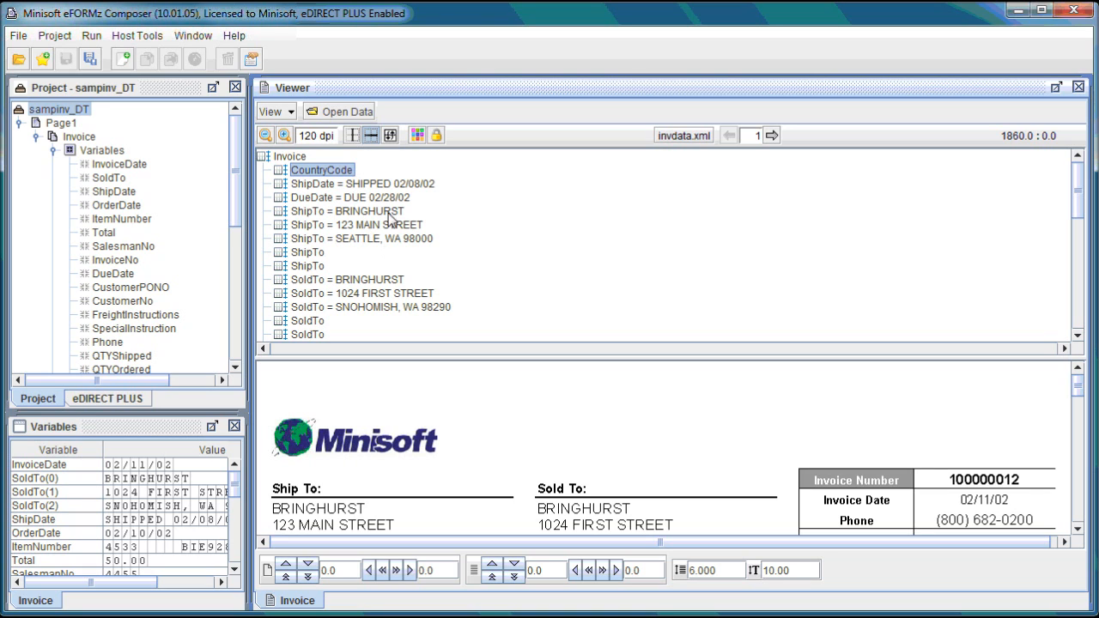
right_click(350, 175)
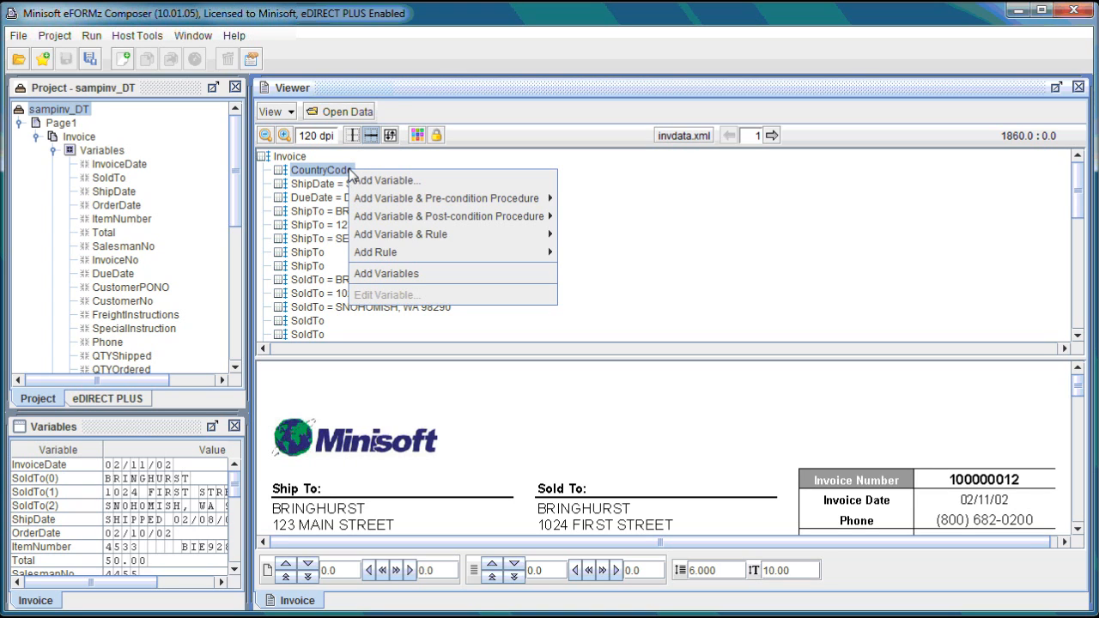
click(404, 179)
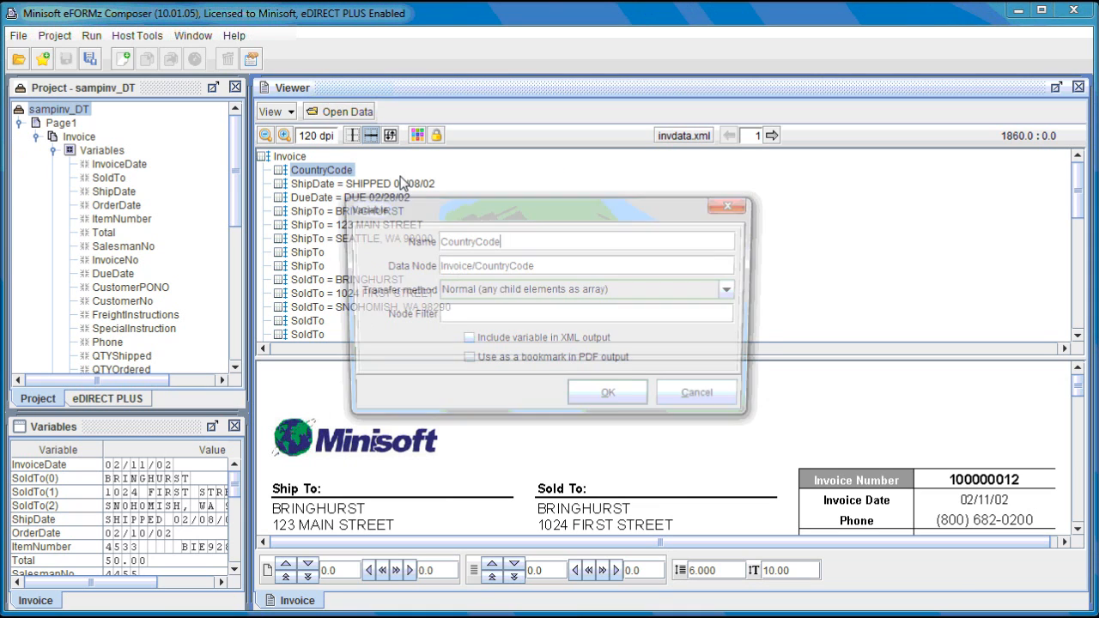
click(627, 392)
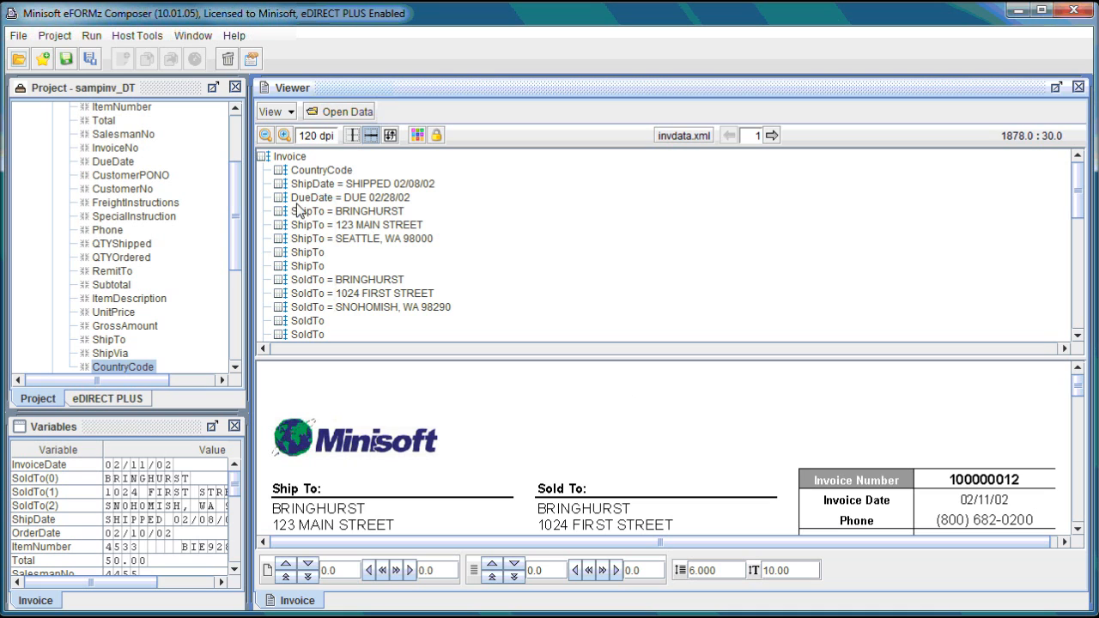
Check CountryCode among the variable values and move it to the start of the project's Variables list
click(183, 427)
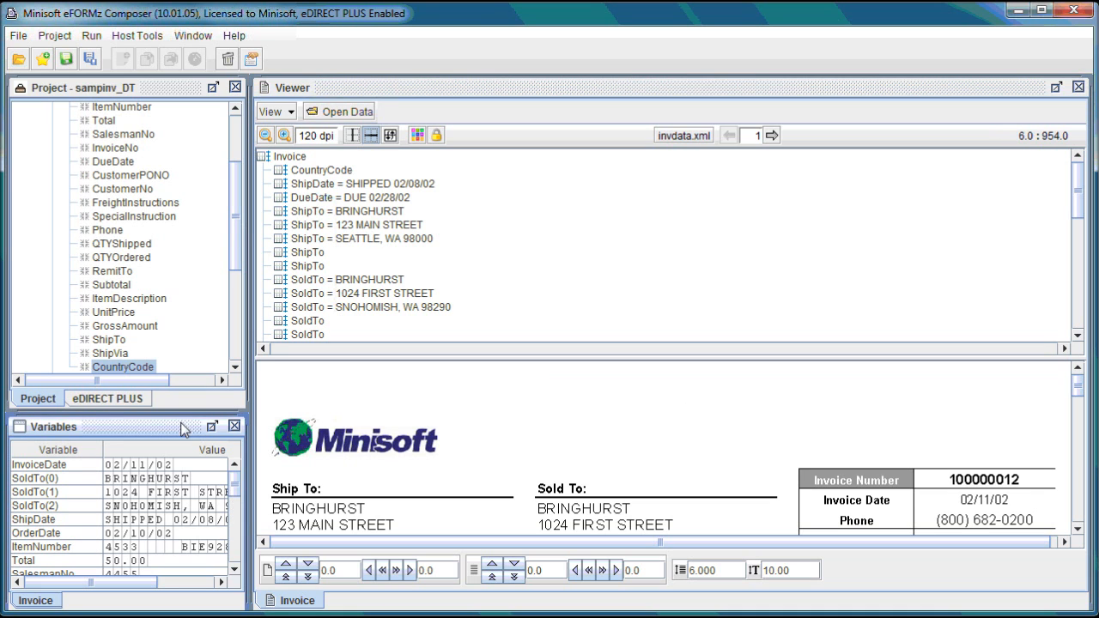
drag(235, 477, 245, 575)
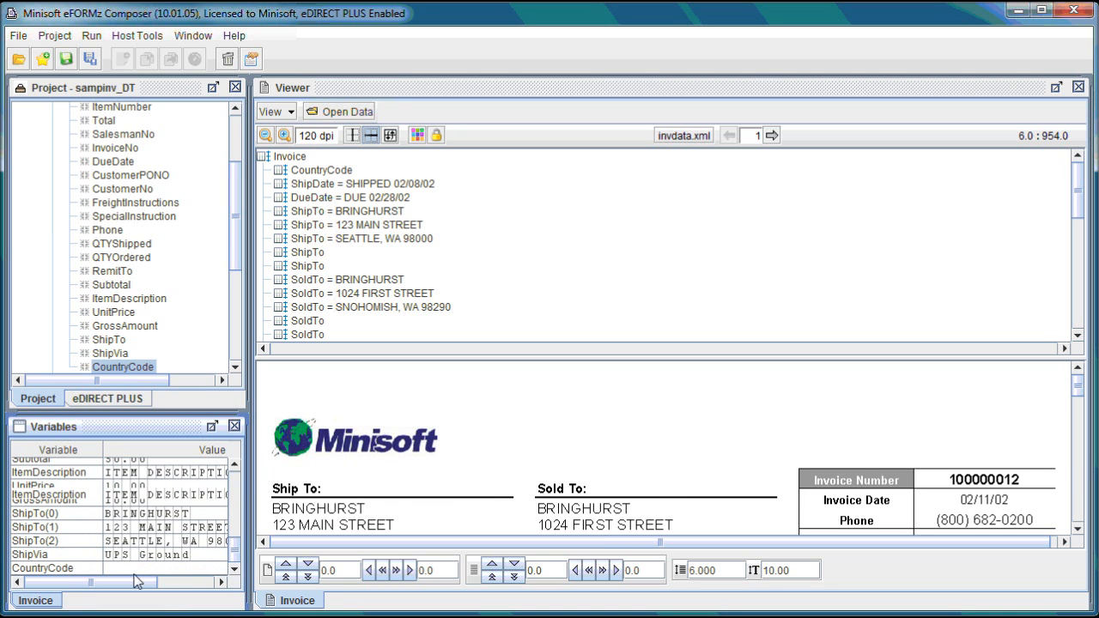
drag(234, 550, 225, 486)
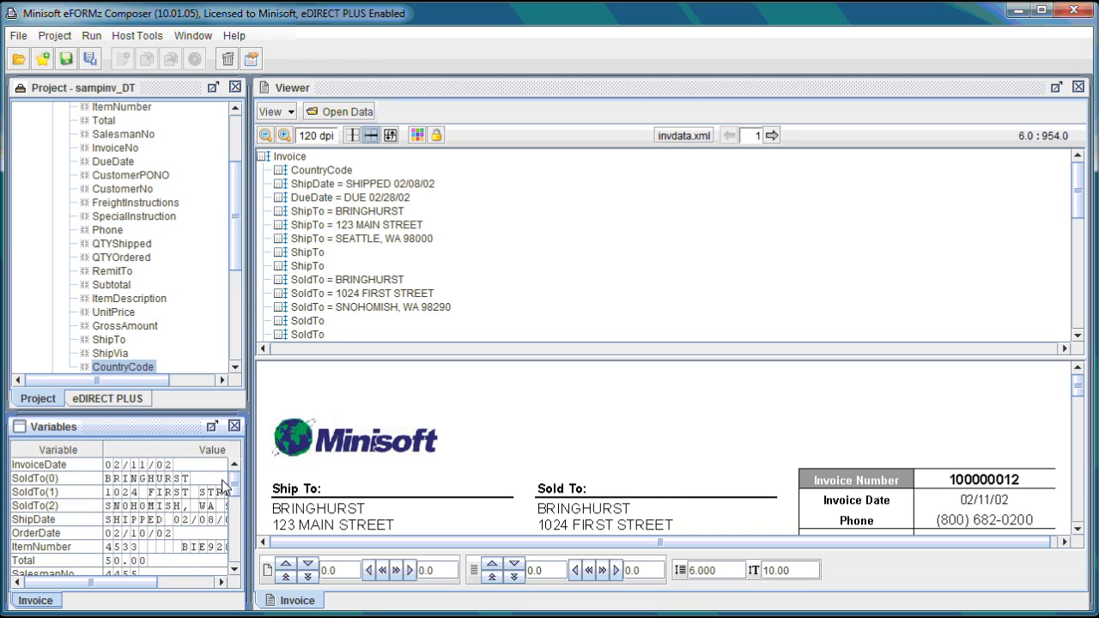
drag(133, 370, 121, 165)
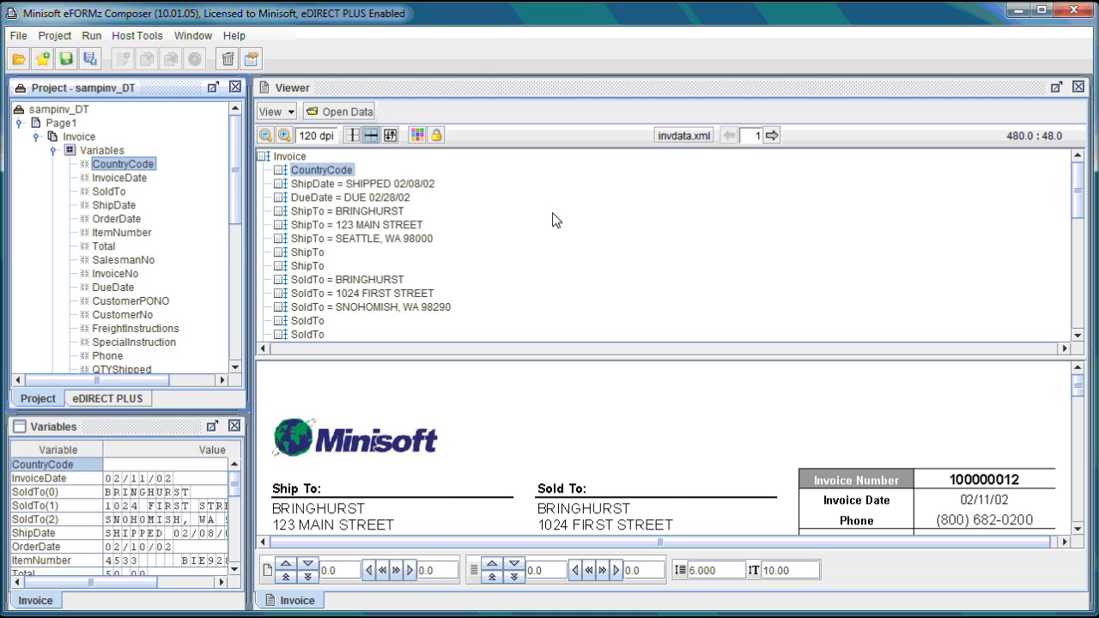
Load the Spanish invoice data from the file invdata_sp.xml in Translate_Sample, listing files of all types
click(366, 116)
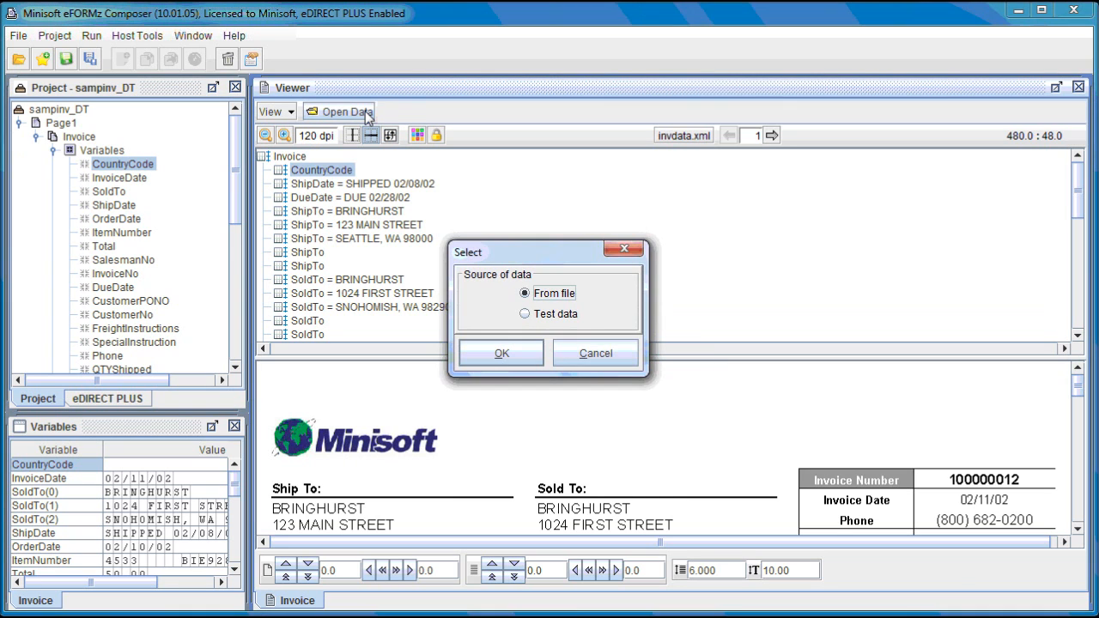
click(502, 353)
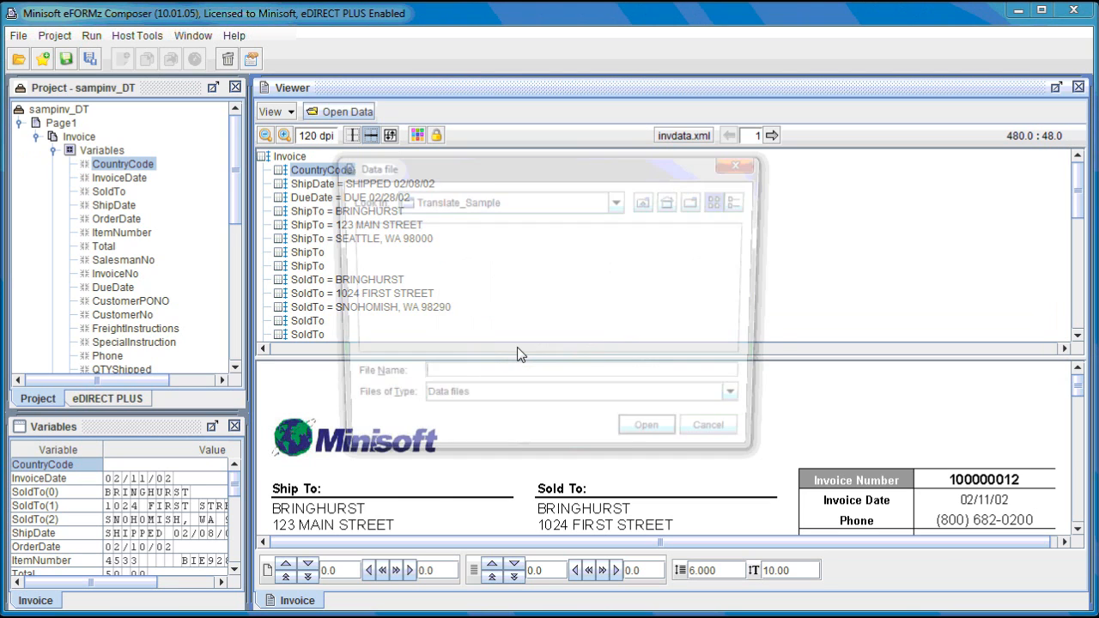
click(468, 401)
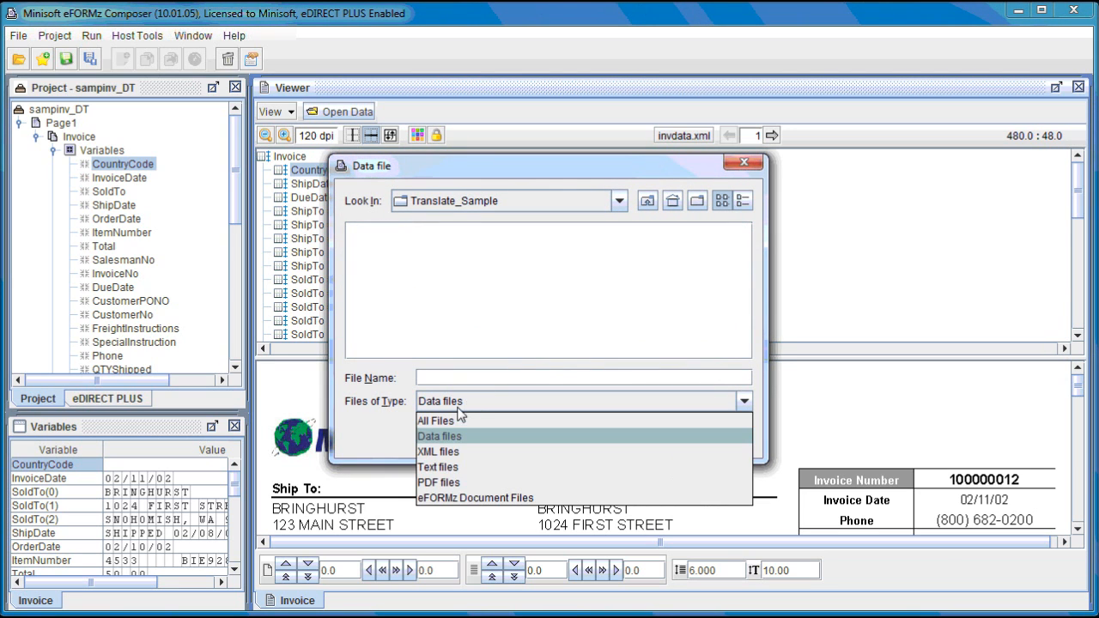
click(460, 422)
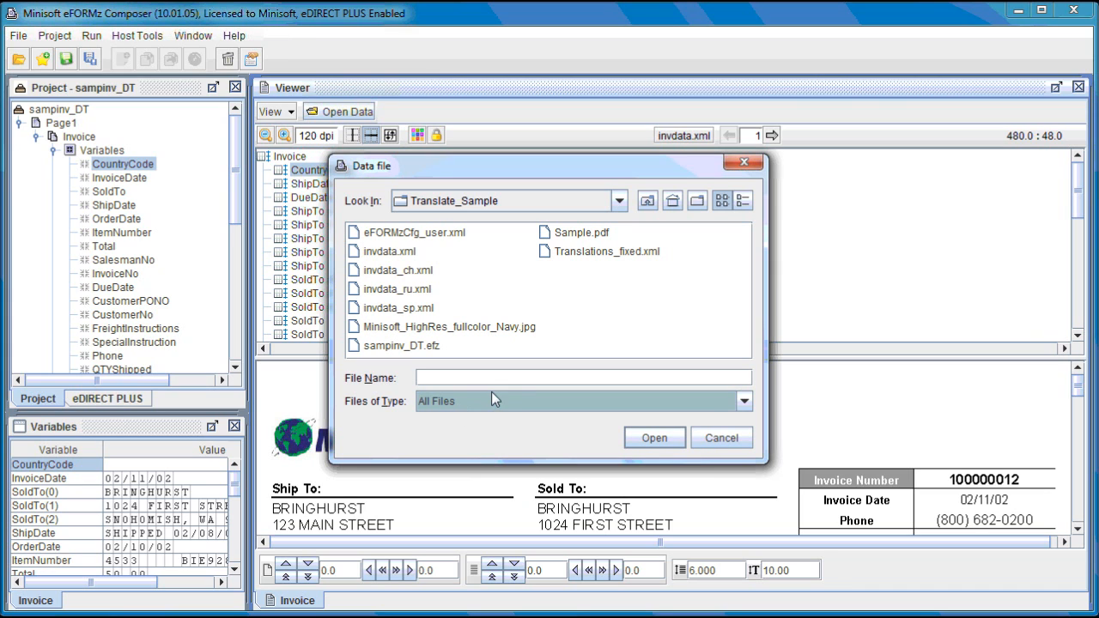
click(417, 254)
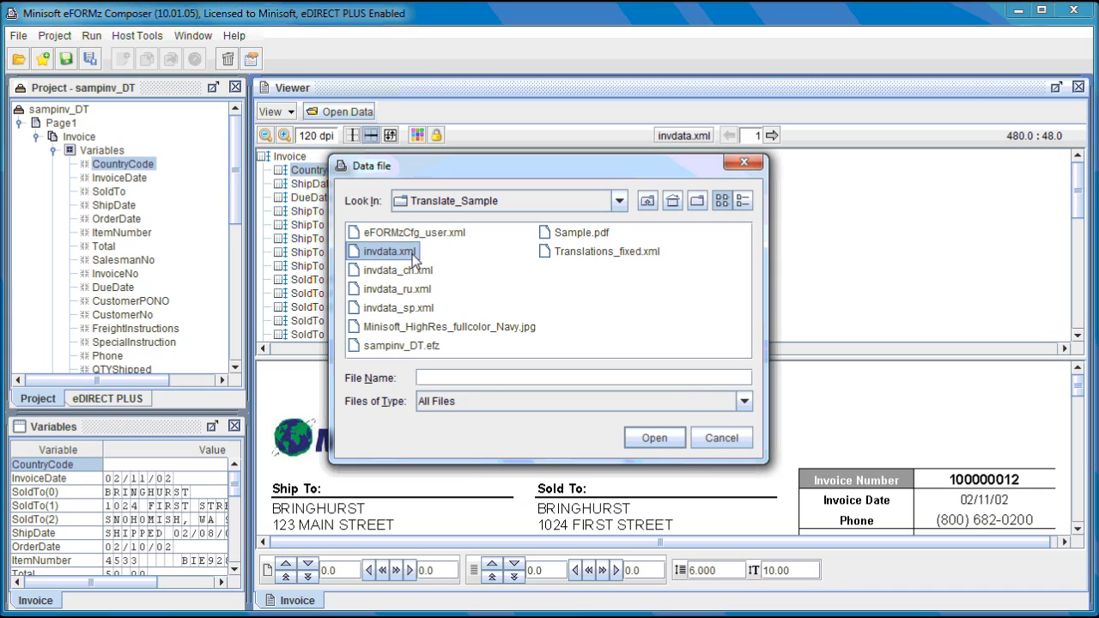
click(420, 272)
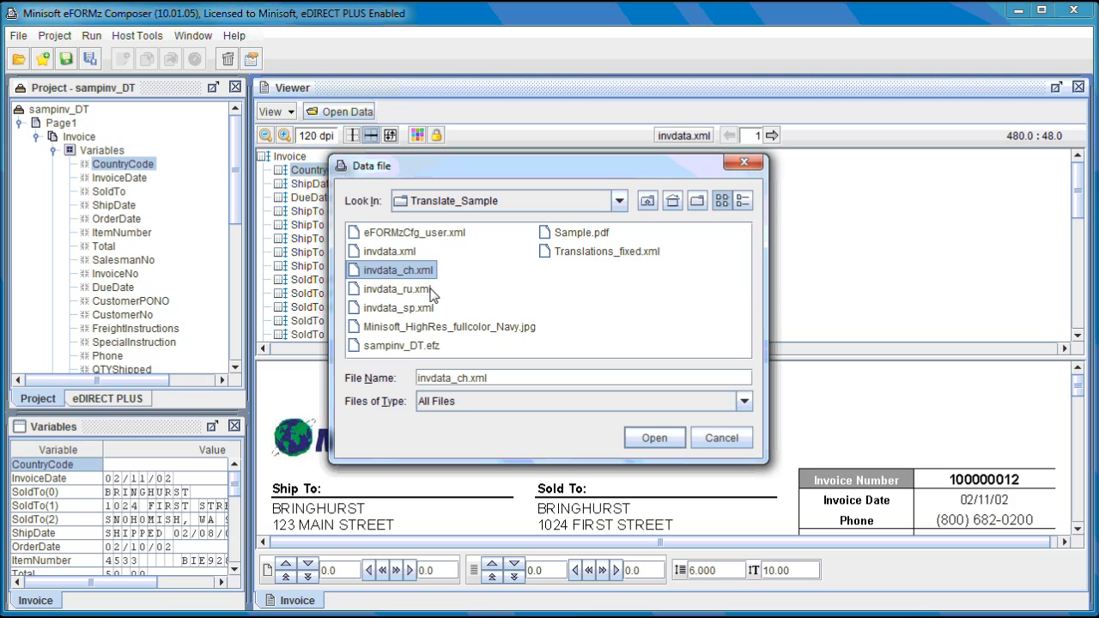
click(432, 294)
click(431, 308)
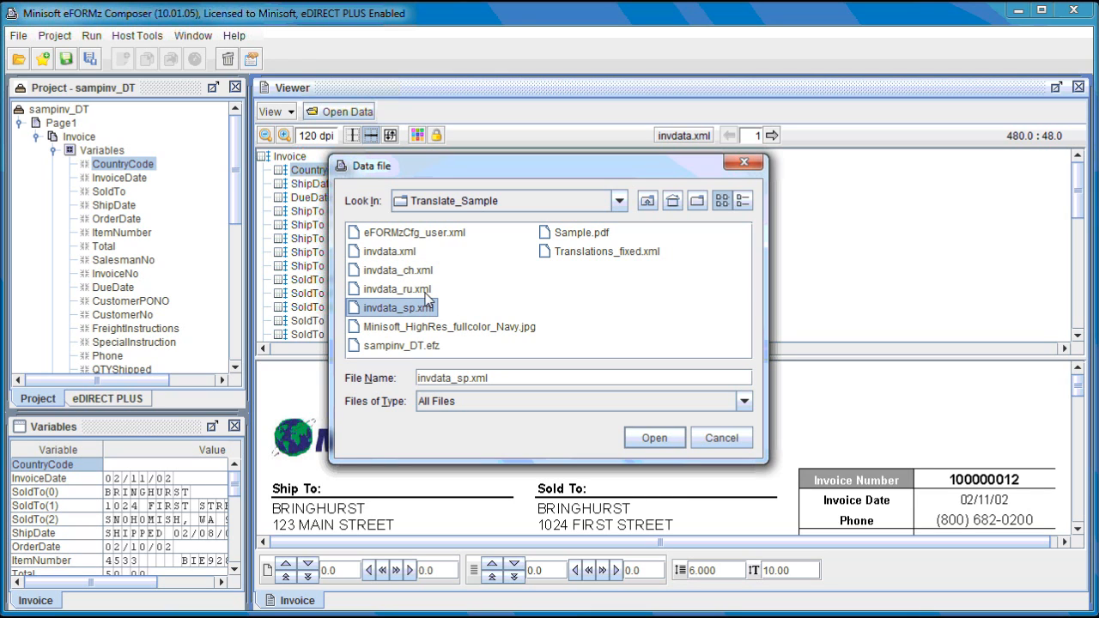
click(419, 309)
click(359, 307)
double_click(359, 309)
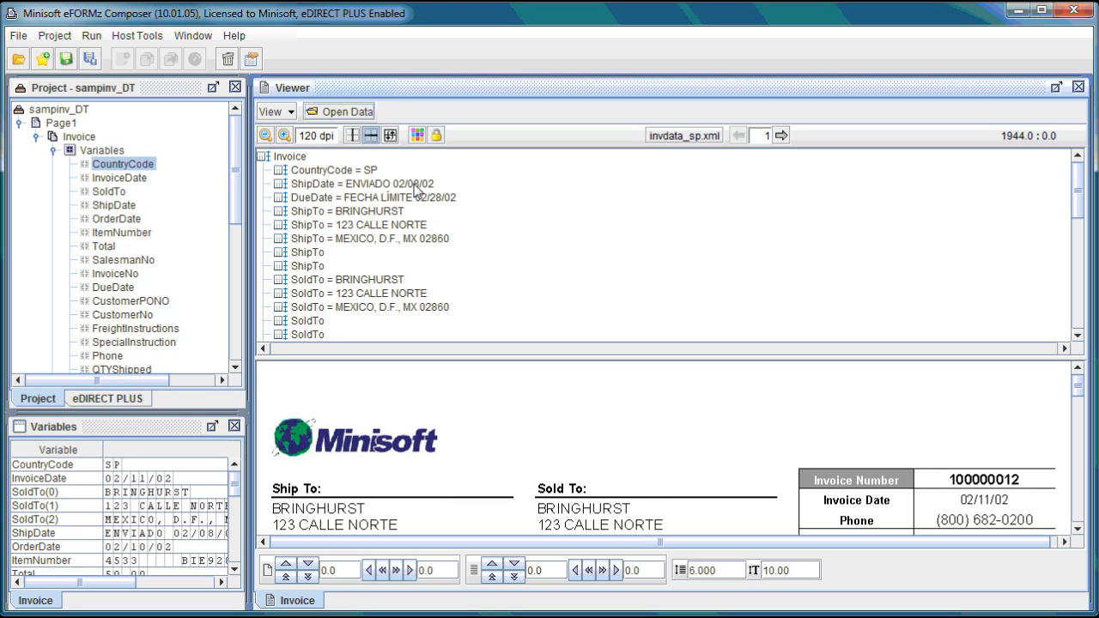
Examine the CountryCode data node, its variable value and the labels and field values in the invoice preview
click(372, 170)
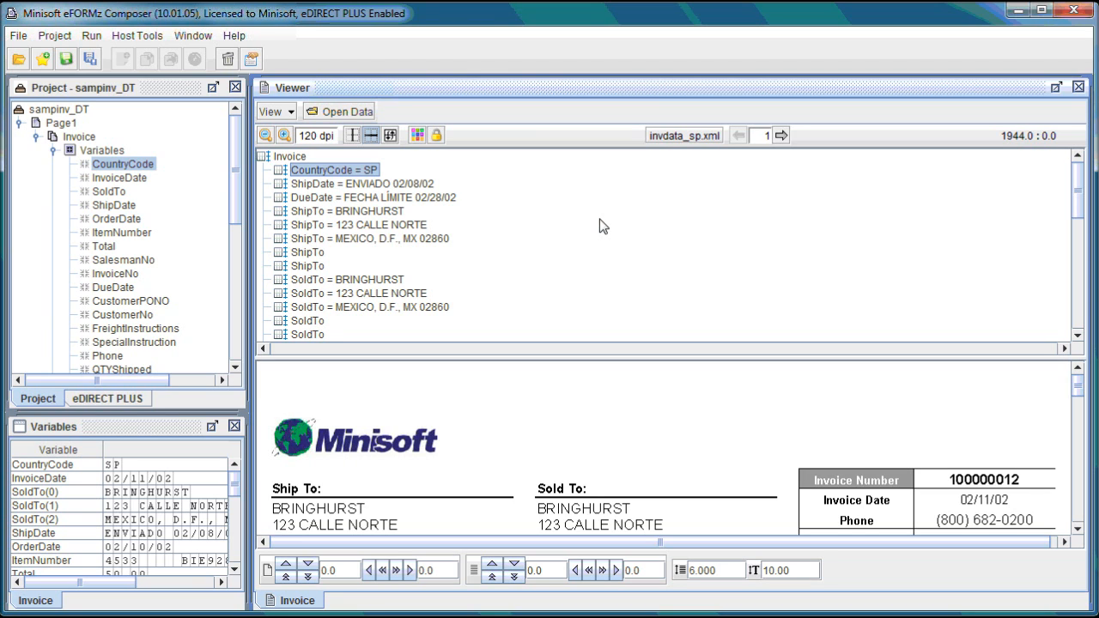
click(96, 428)
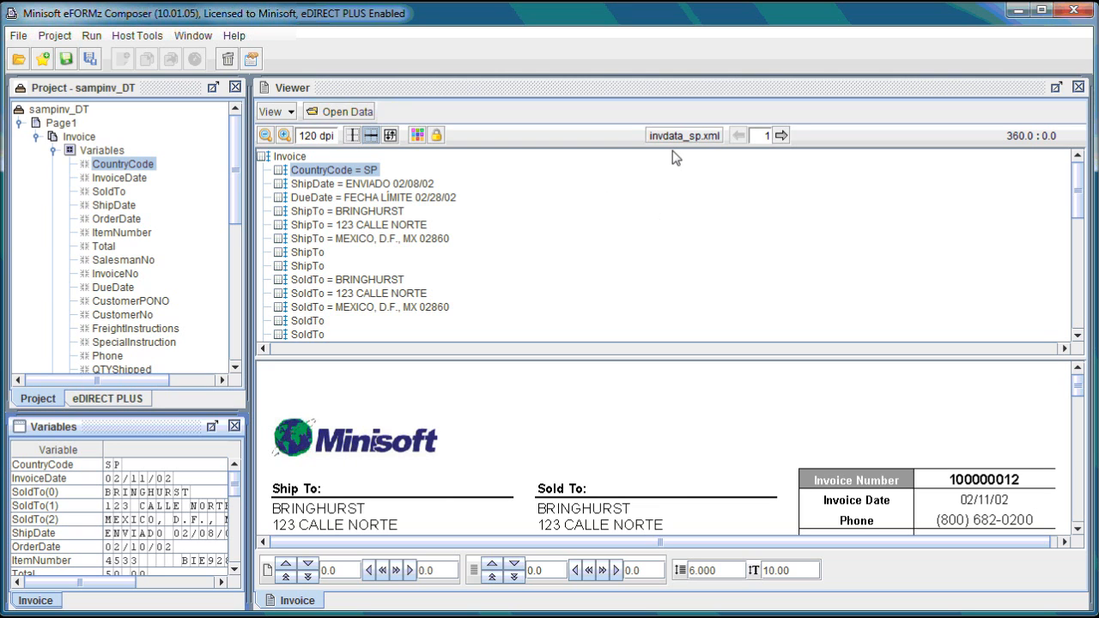
drag(1077, 387, 1080, 406)
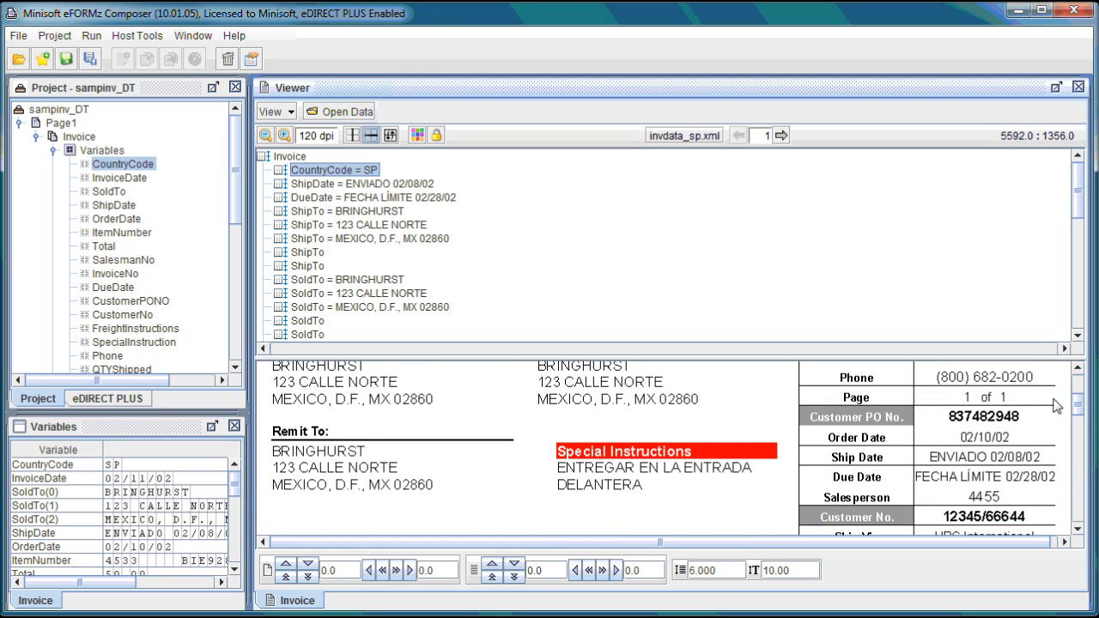
drag(1080, 405, 1077, 388)
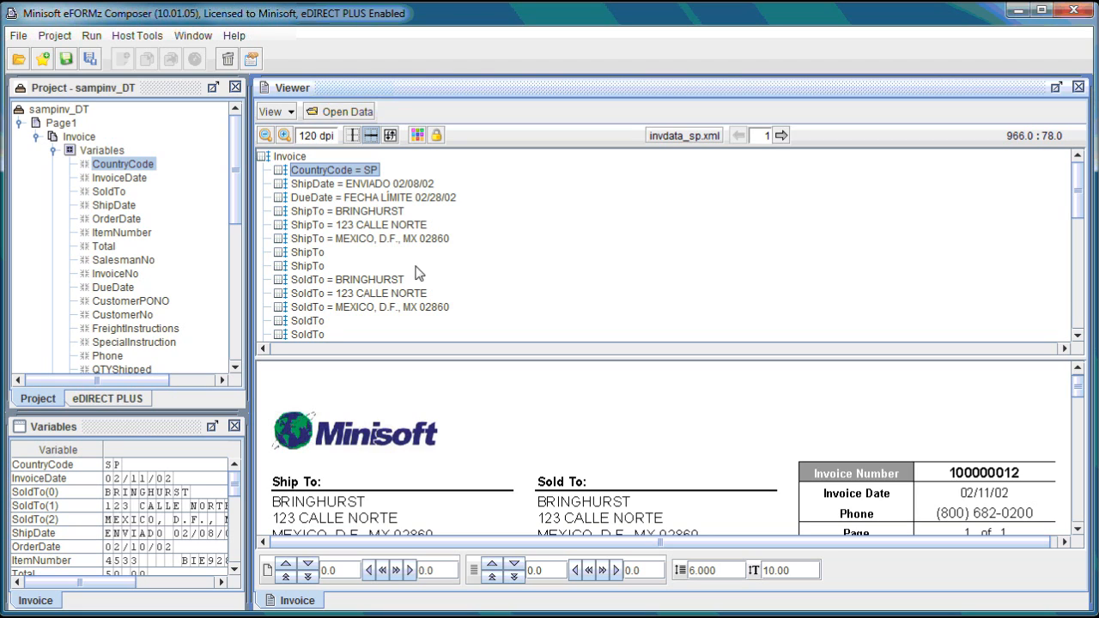
Add a variable for the SoldToLabel node under Labels with the default settings and place it directly after CountryCode in Variables
drag(1079, 189, 1038, 305)
click(317, 327)
click(383, 339)
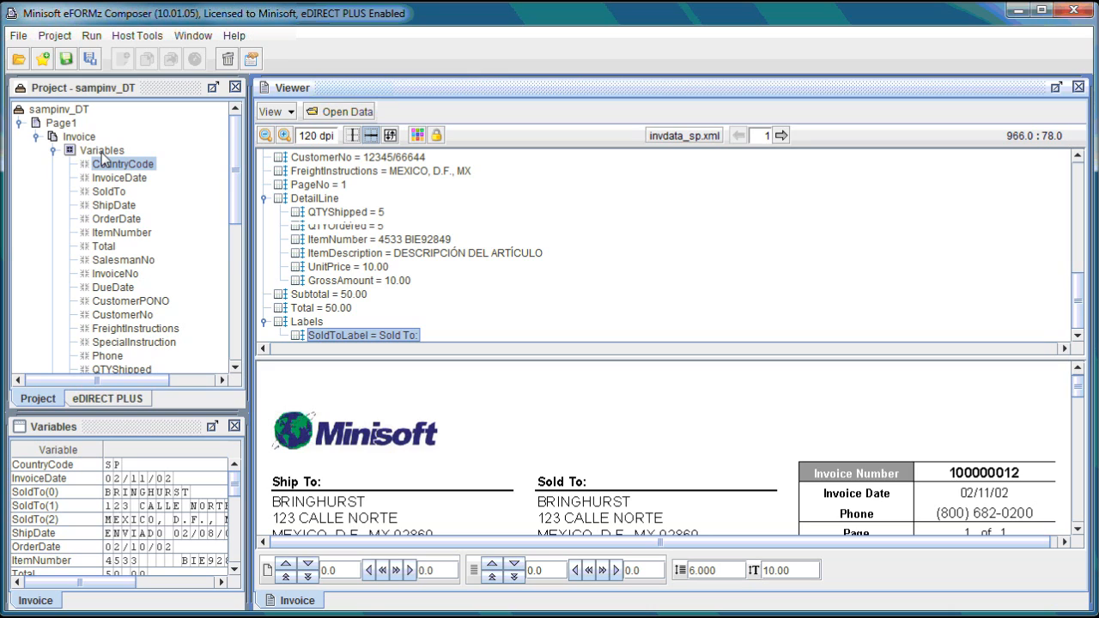
right_click(322, 335)
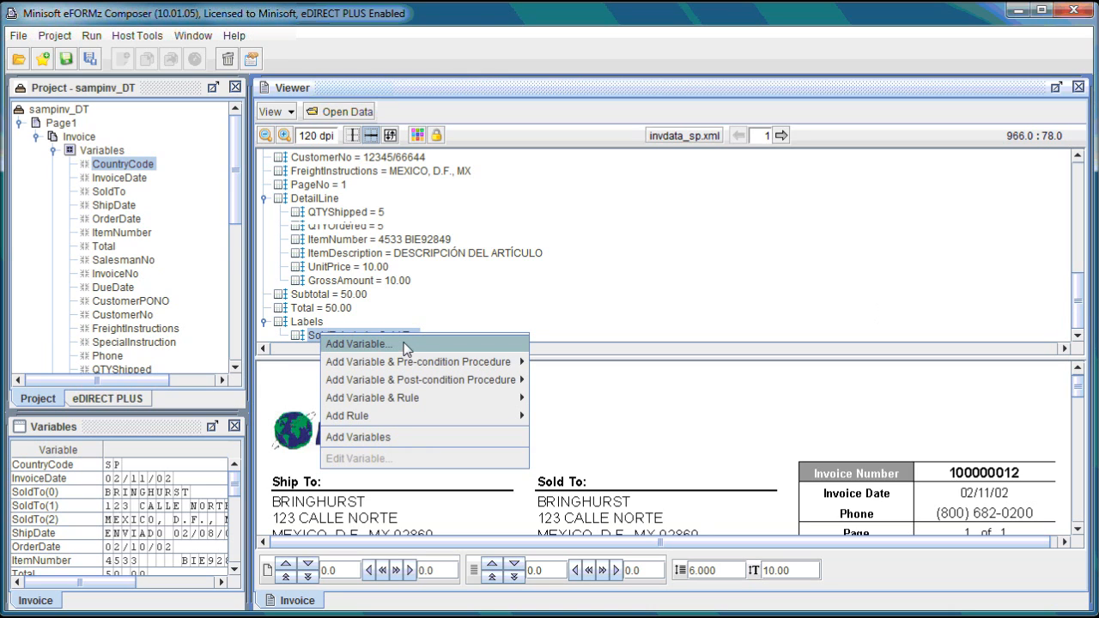
click(400, 344)
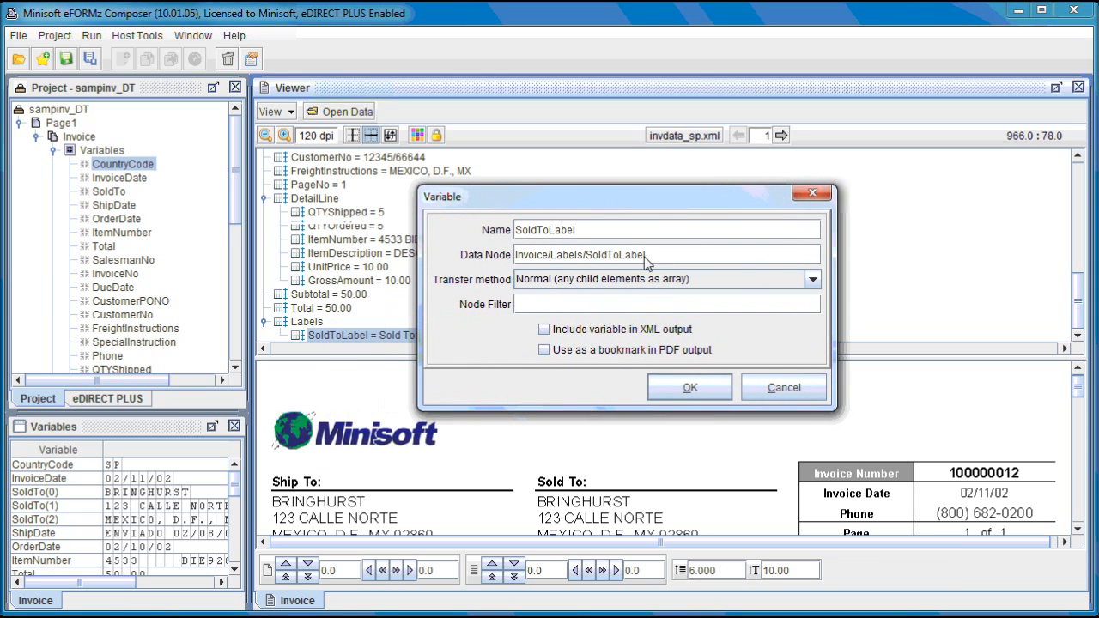
click(683, 397)
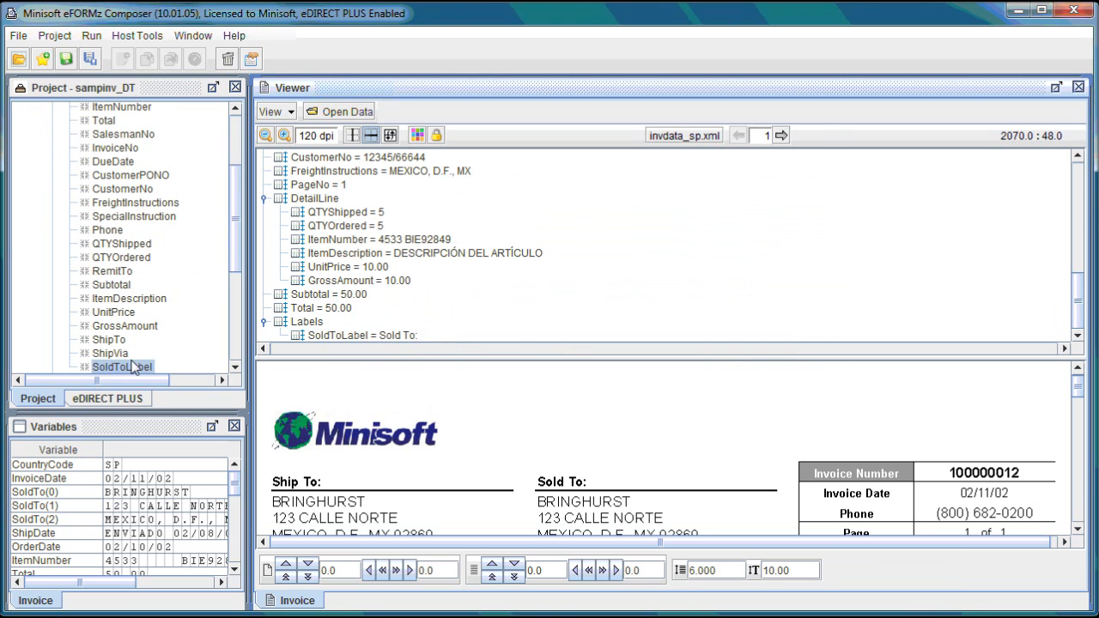
drag(122, 367, 129, 178)
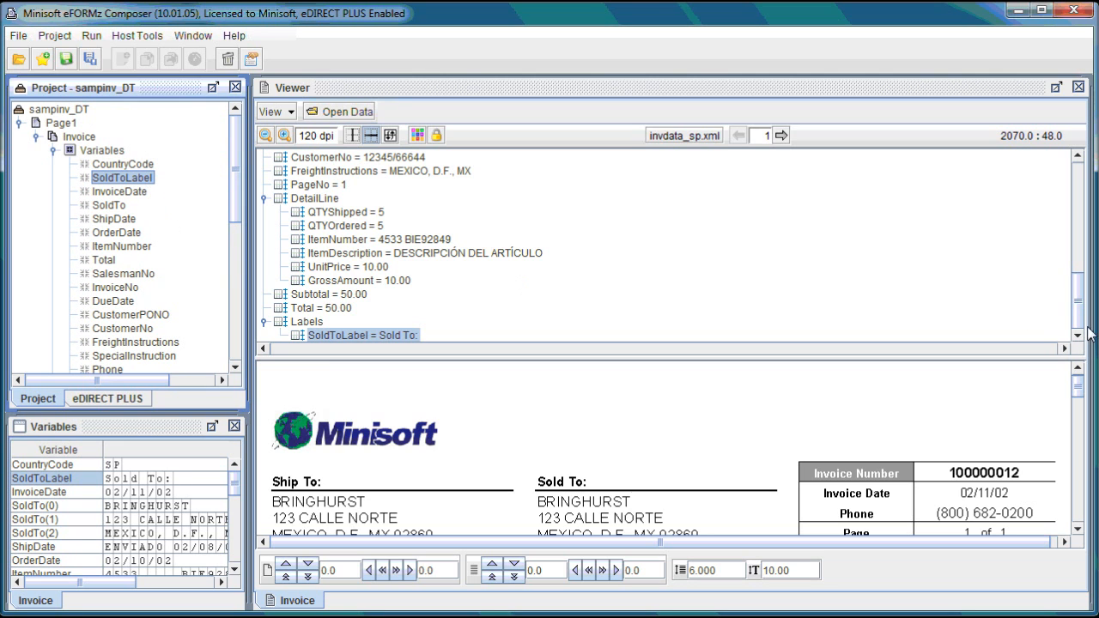
Add a Translate function to the SoldToLabel variable, using InvoiceProvider as provider and the CountryCode variable as dictionary
drag(1079, 301, 1067, 169)
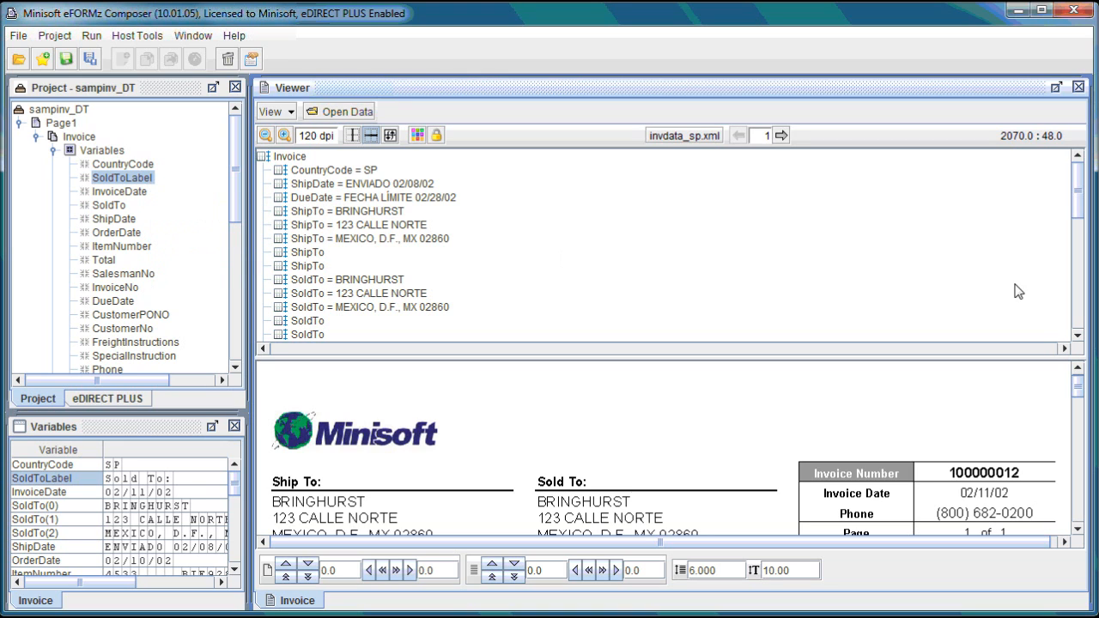
drag(1082, 211, 1084, 337)
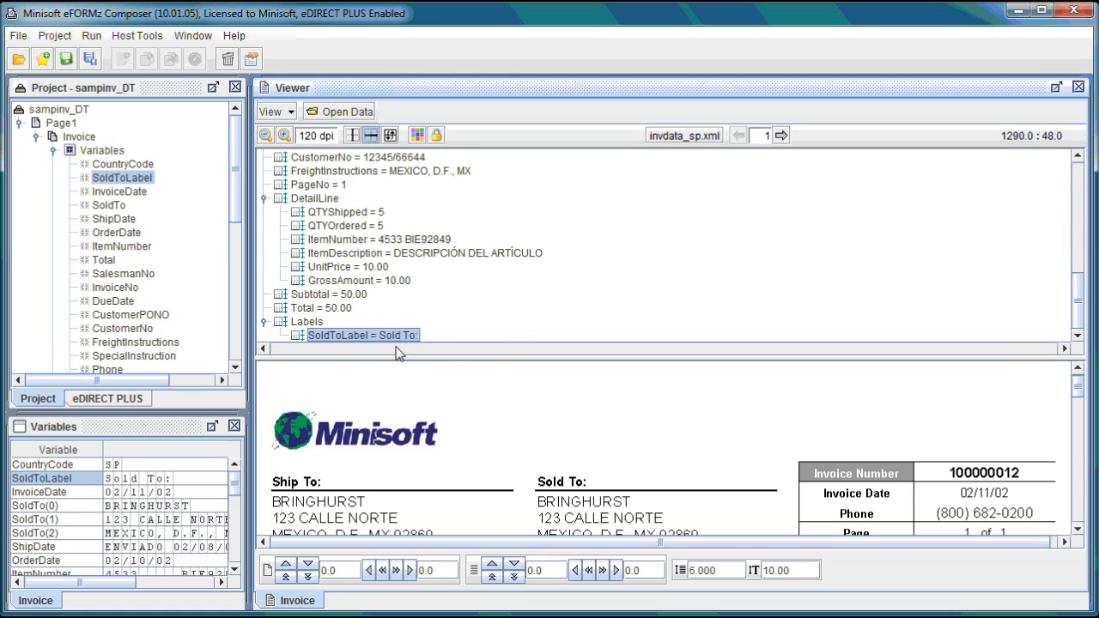
drag(1087, 309, 1084, 191)
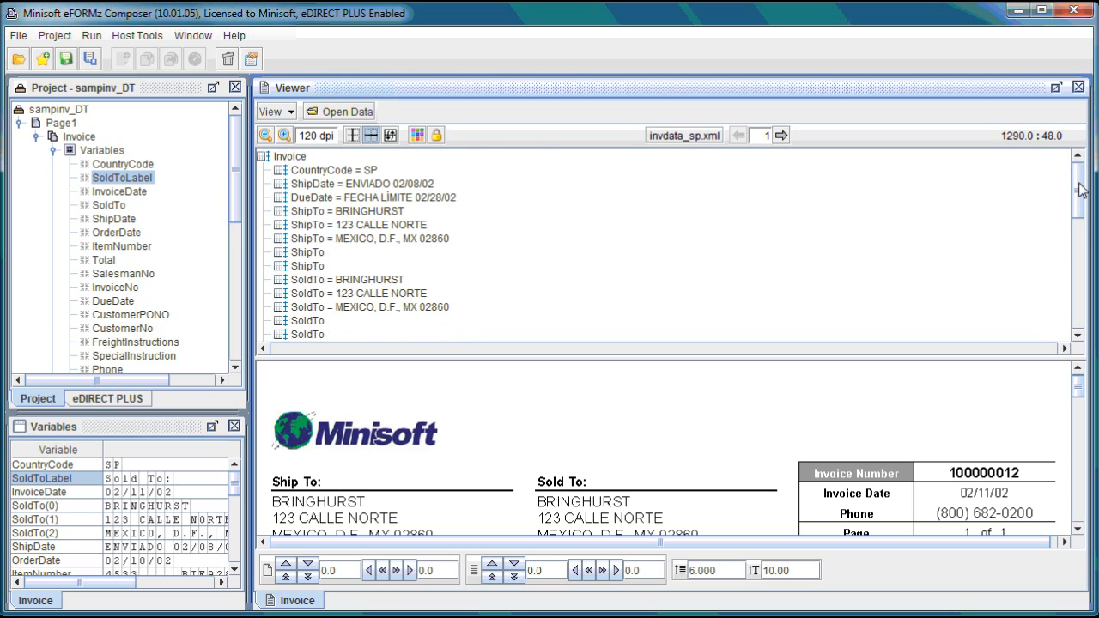
right_click(153, 189)
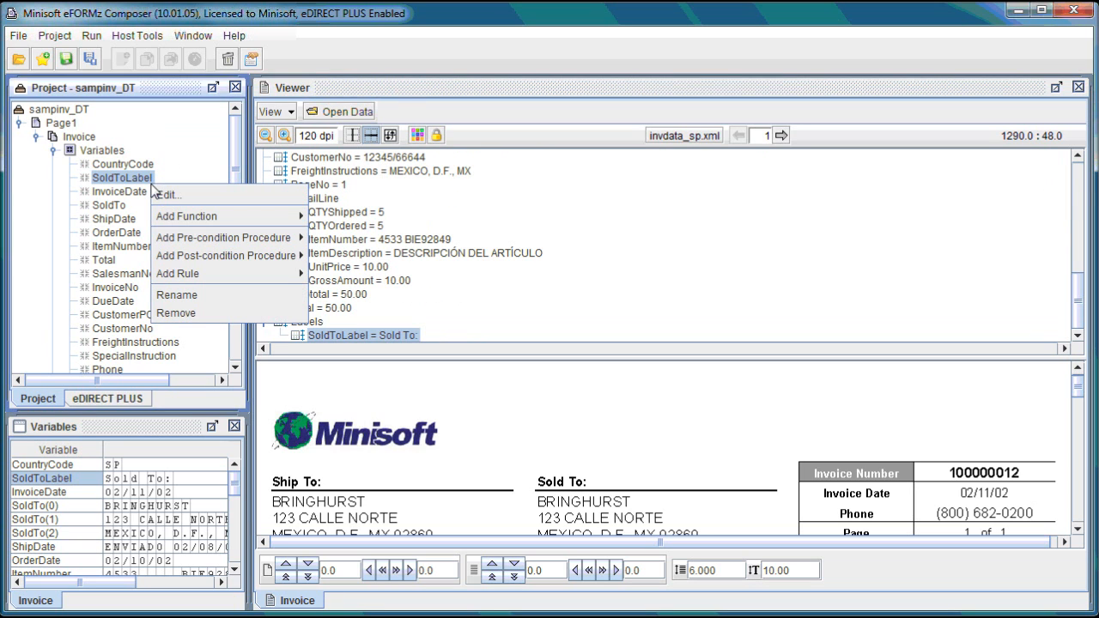
mouse_move(265, 219)
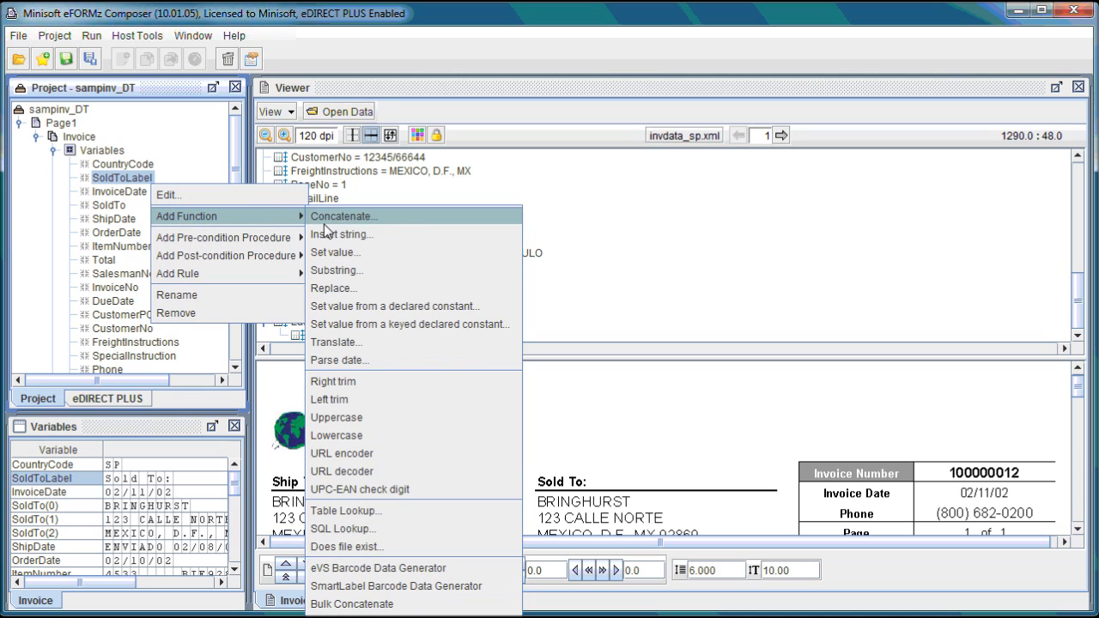
click(392, 346)
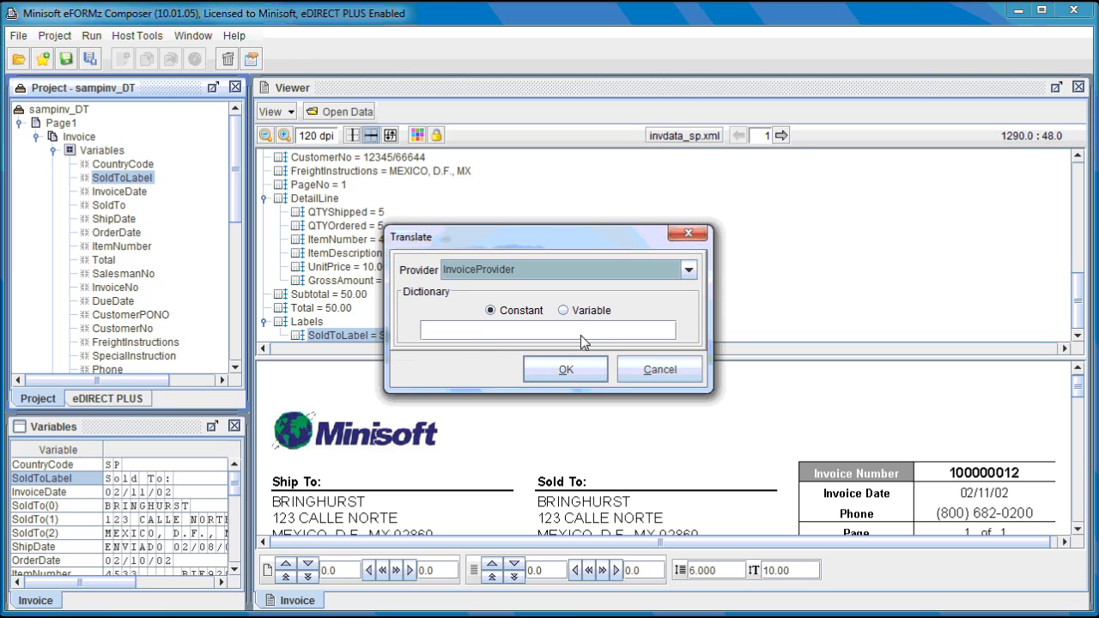
click(583, 269)
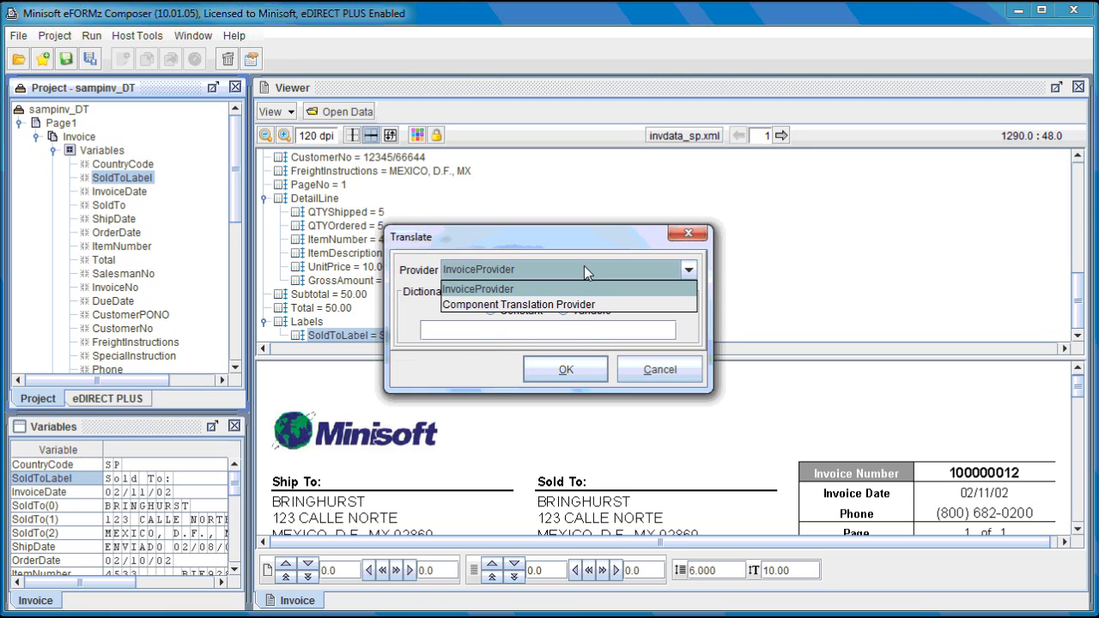
click(536, 291)
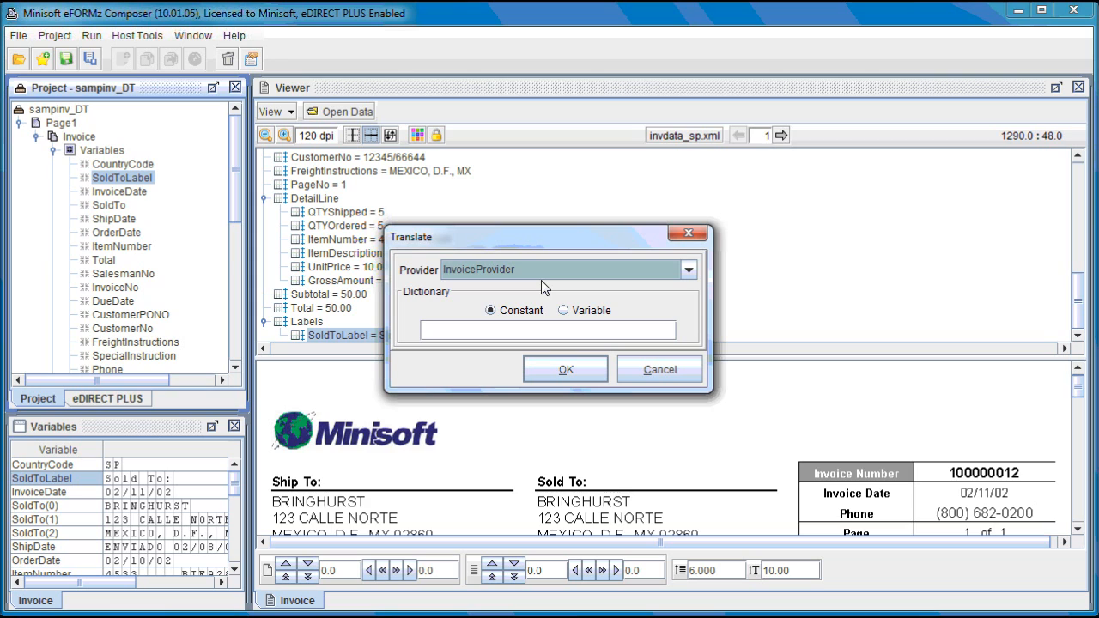
click(576, 310)
click(577, 332)
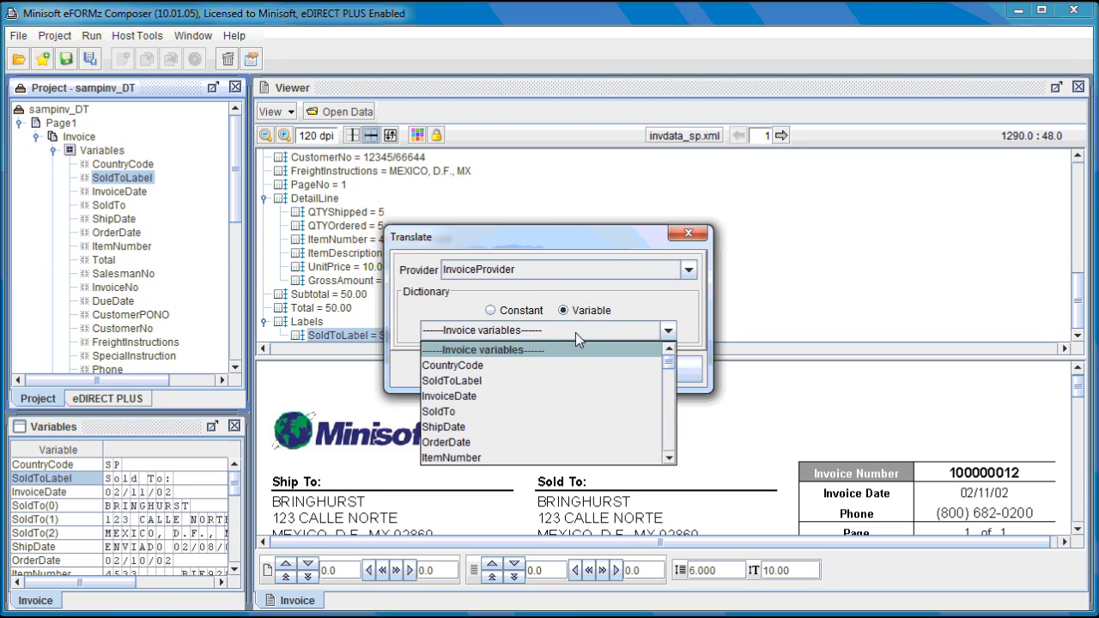
click(495, 367)
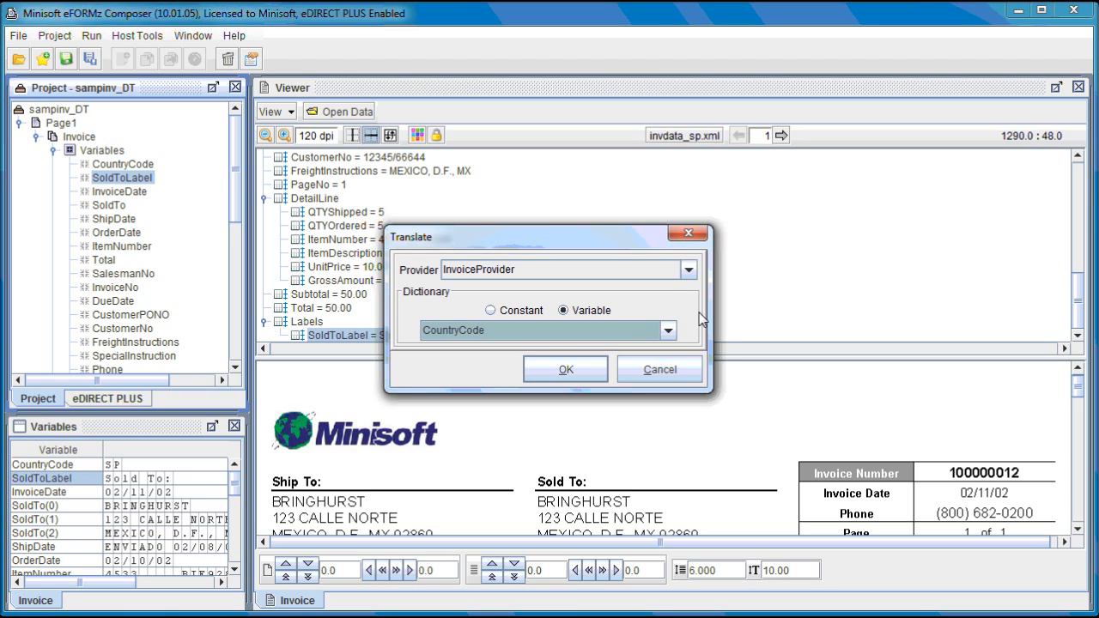
click(588, 370)
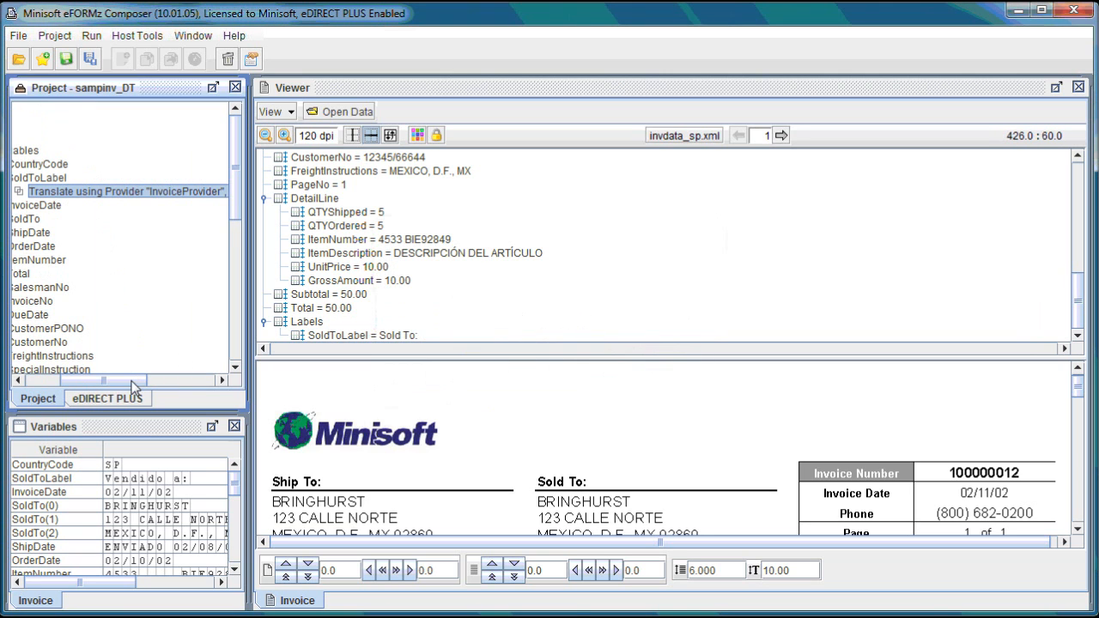
Check SoldToLabel's value among the variables and view the content segment properties of the "Sold To:" heading on the invoice
drag(135, 386, 95, 381)
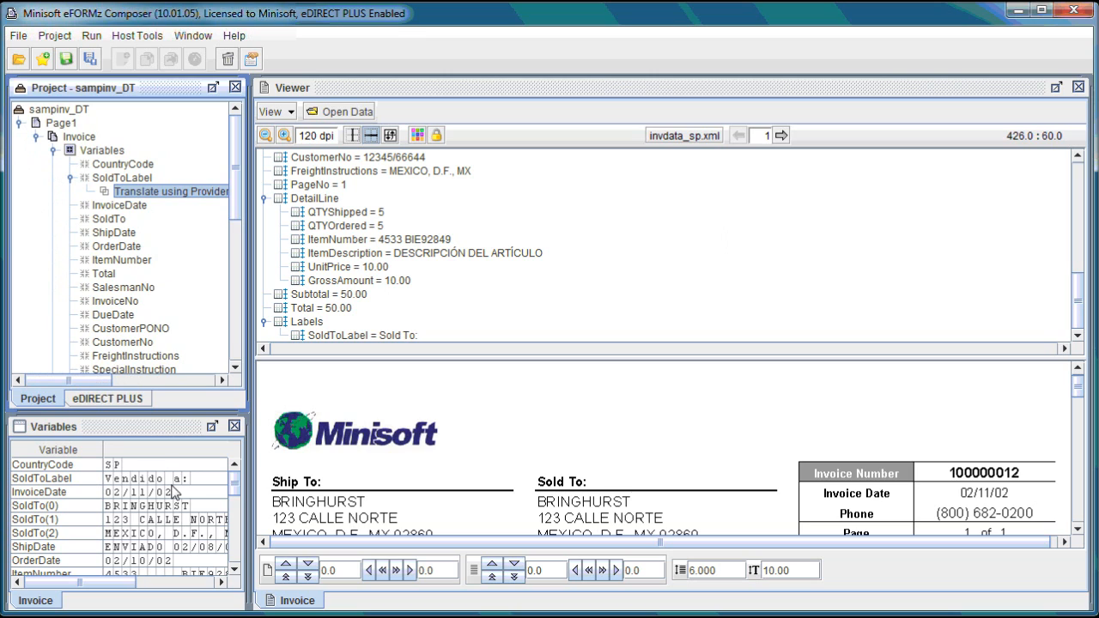
click(163, 437)
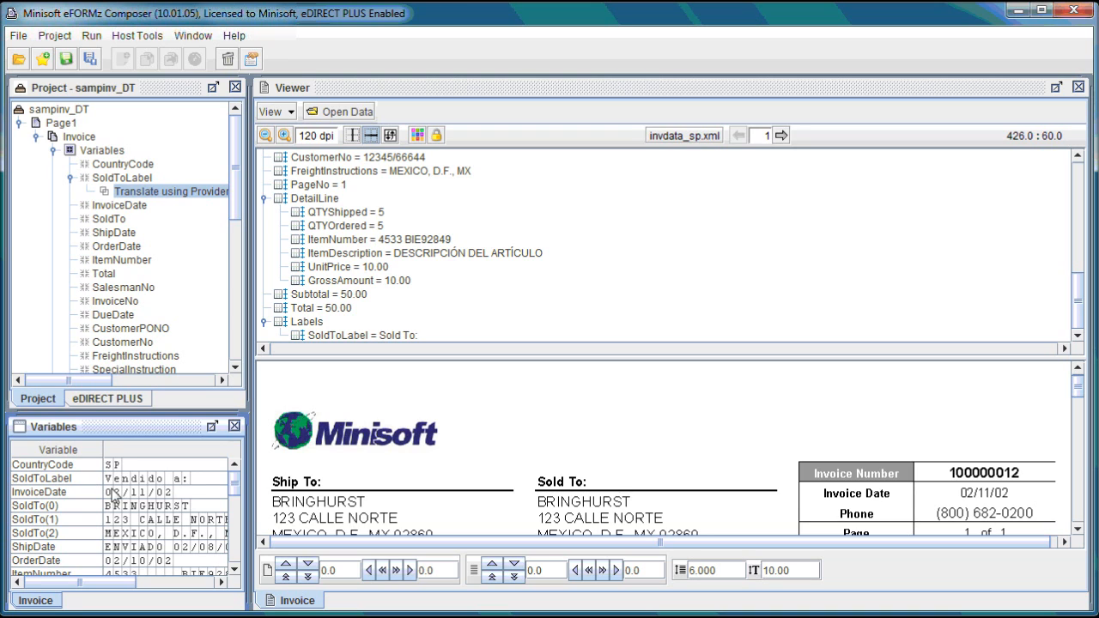
click(564, 487)
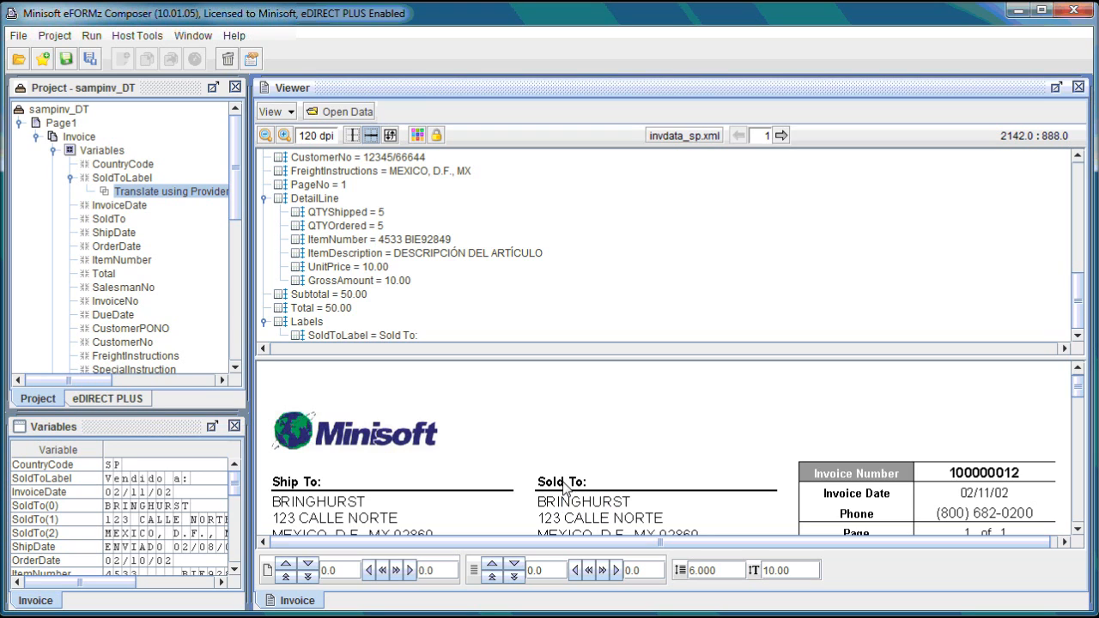
right_click(564, 488)
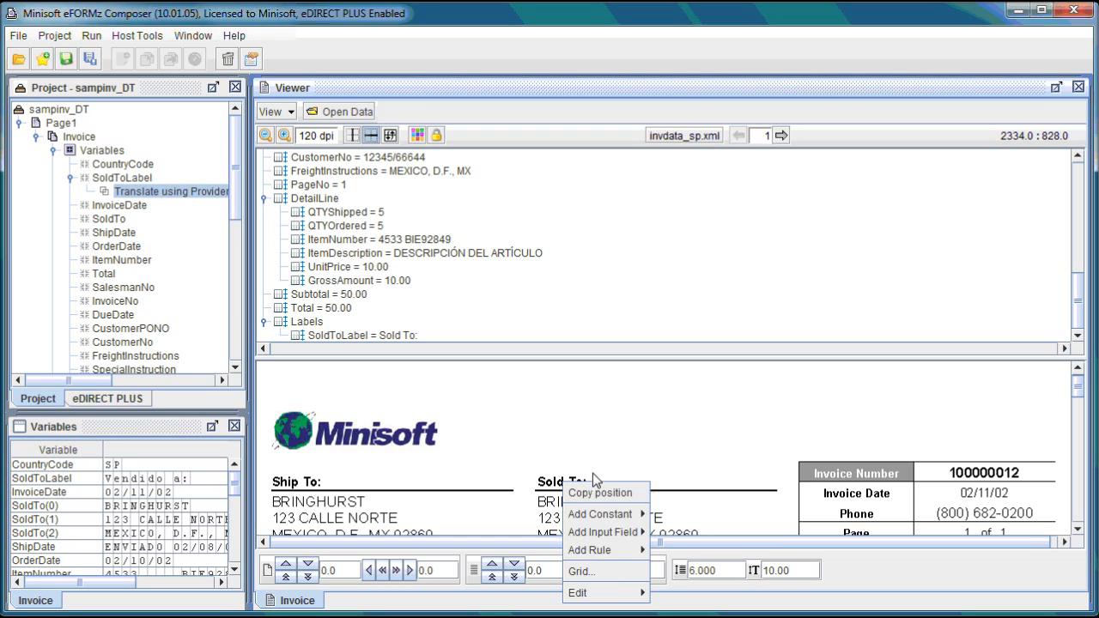
mouse_move(627, 594)
click(664, 593)
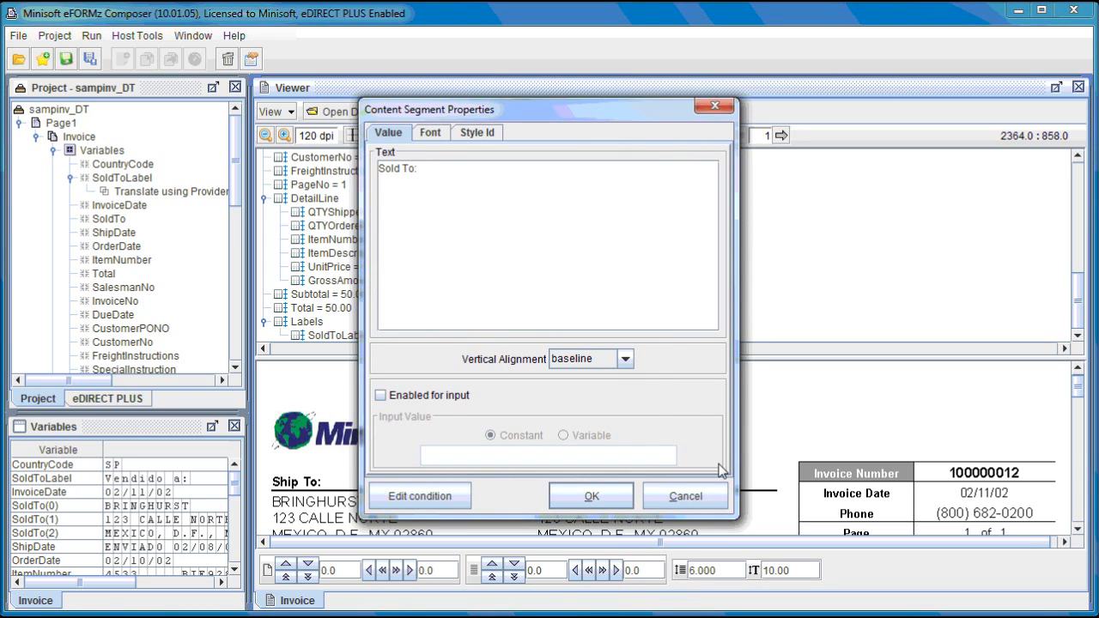
click(695, 494)
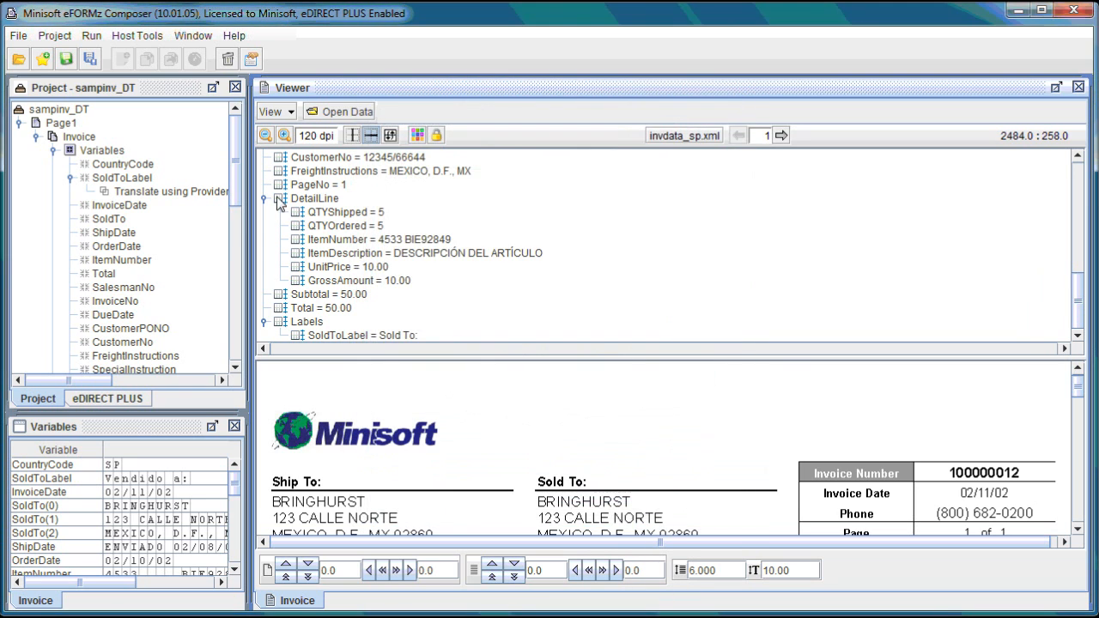
Remove the fixed "Sold To:" content from the last cell's paragraph in the Ship To/Sold To row of the Details table
drag(238, 188, 239, 327)
click(176, 230)
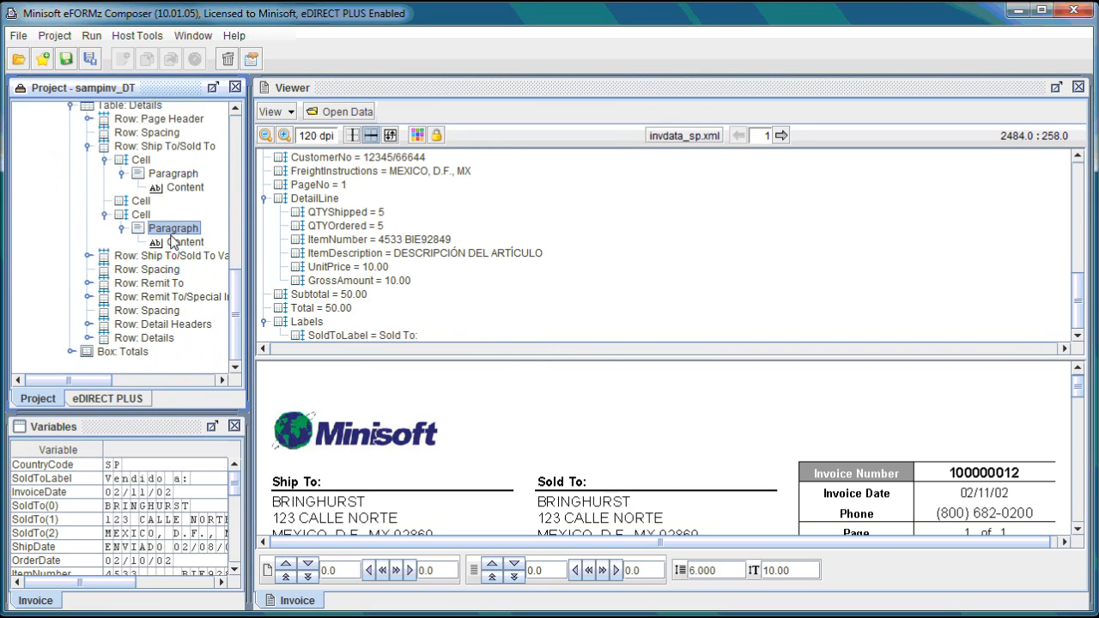
right_click(192, 244)
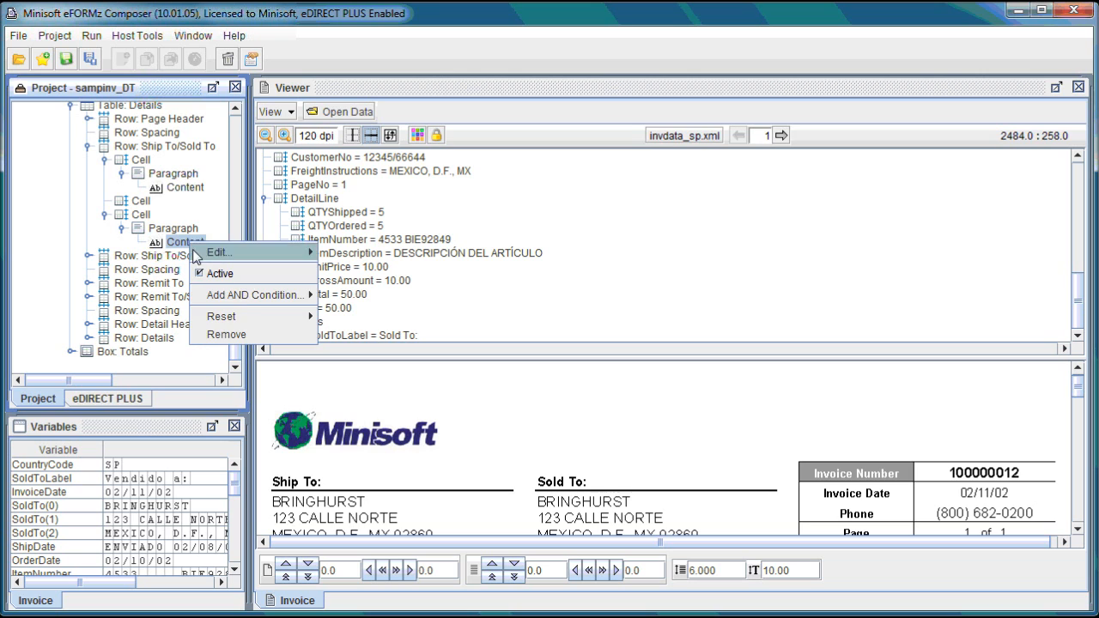
click(232, 334)
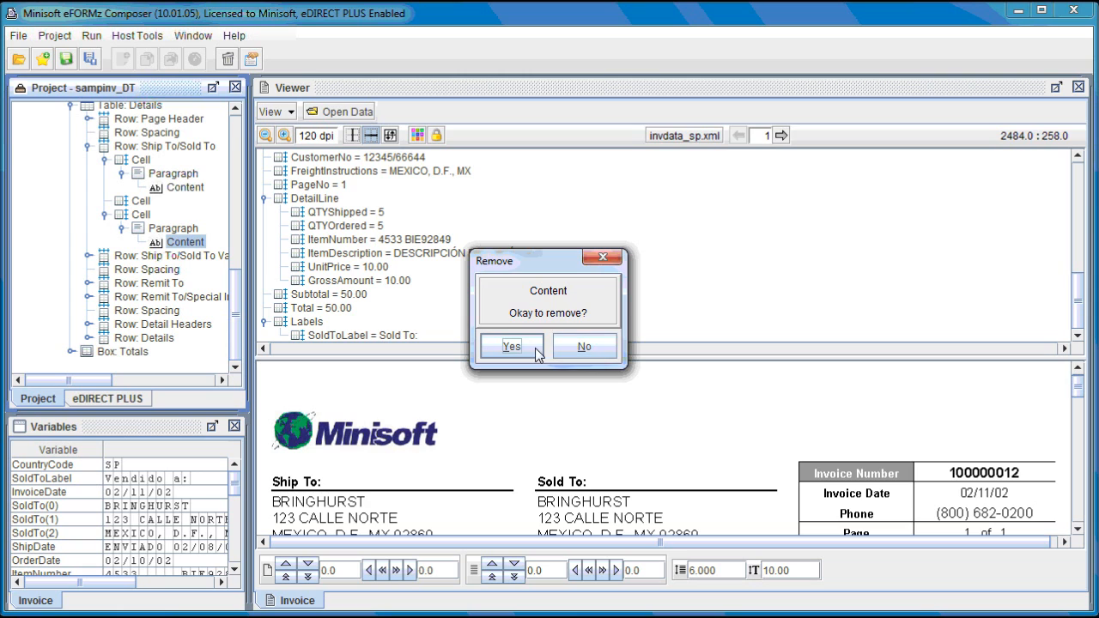
click(535, 347)
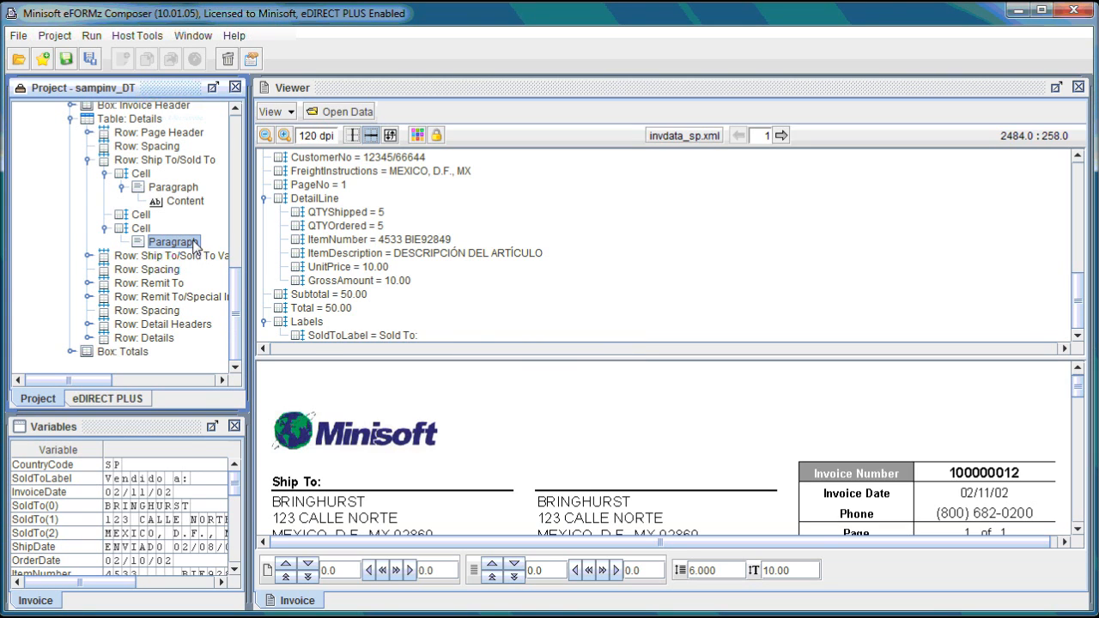
Add a variable text value showing SoldToLabel to the emptied paragraph, keeping baseline vertical alignment
right_click(194, 245)
mouse_move(283, 293)
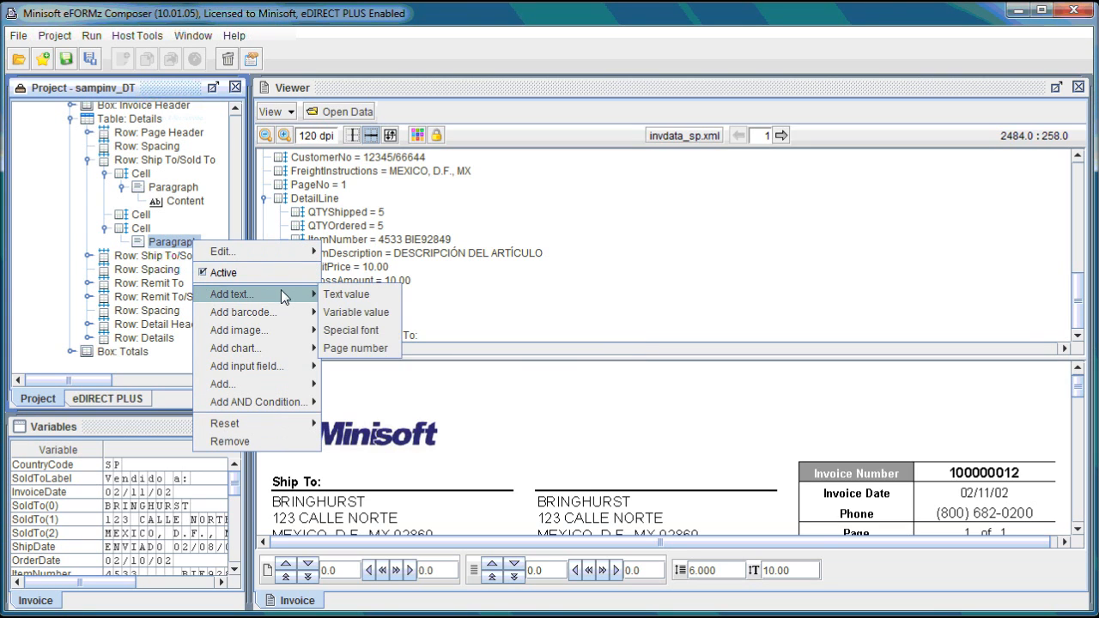
click(378, 312)
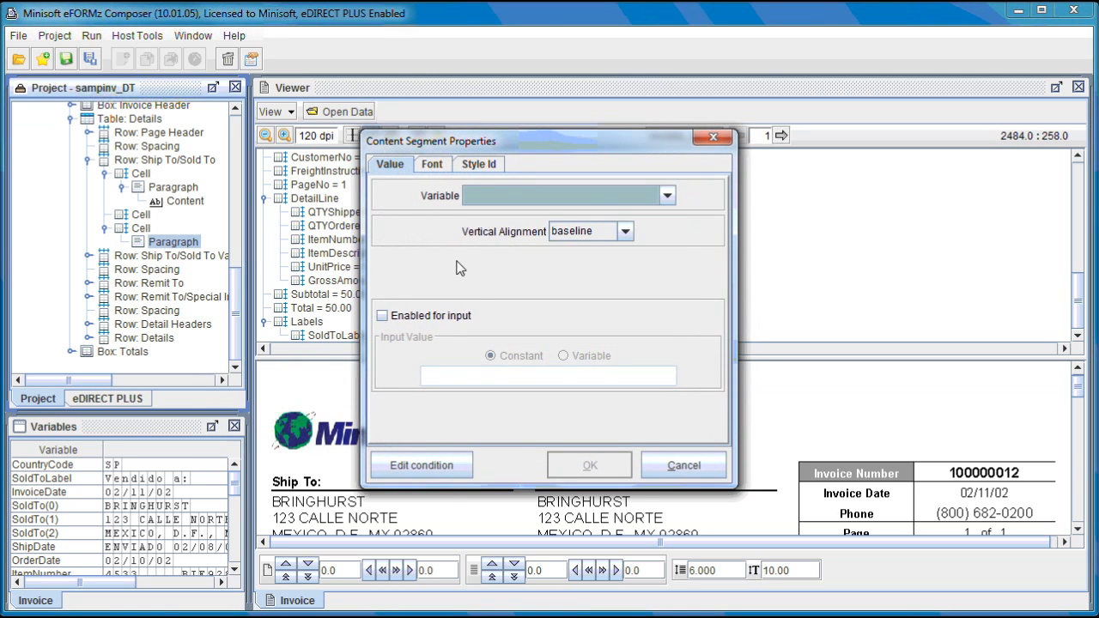
click(545, 206)
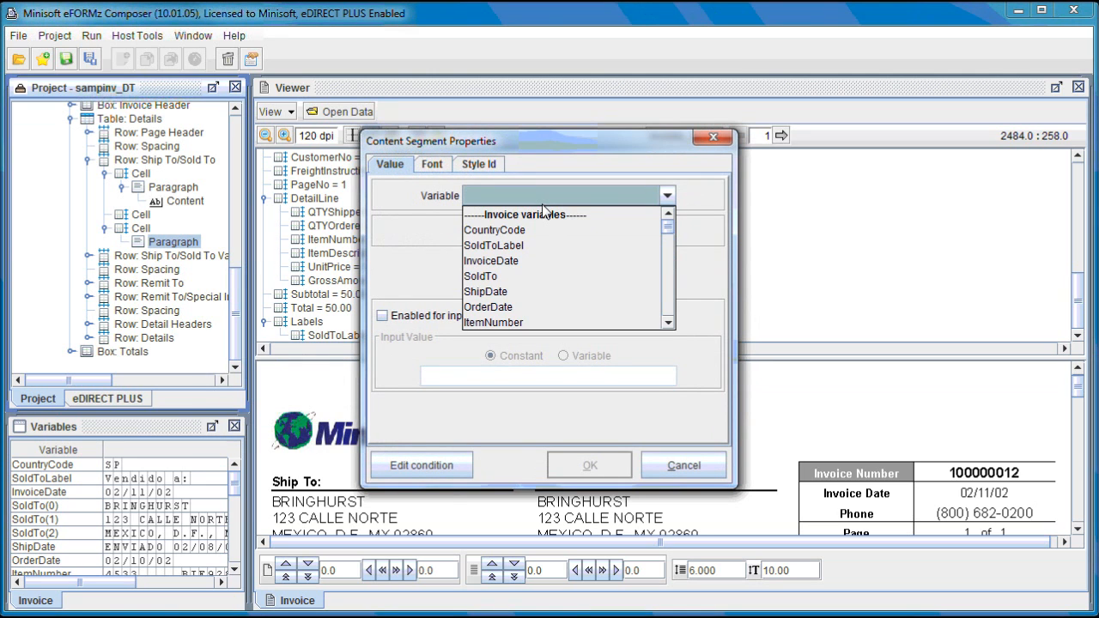
click(521, 244)
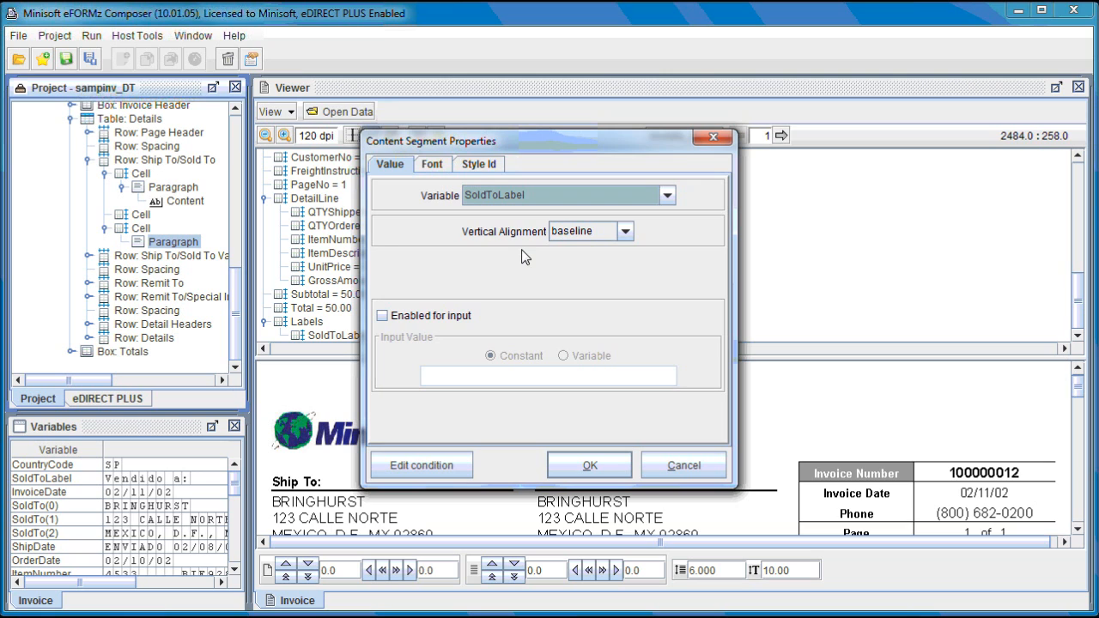
click(572, 465)
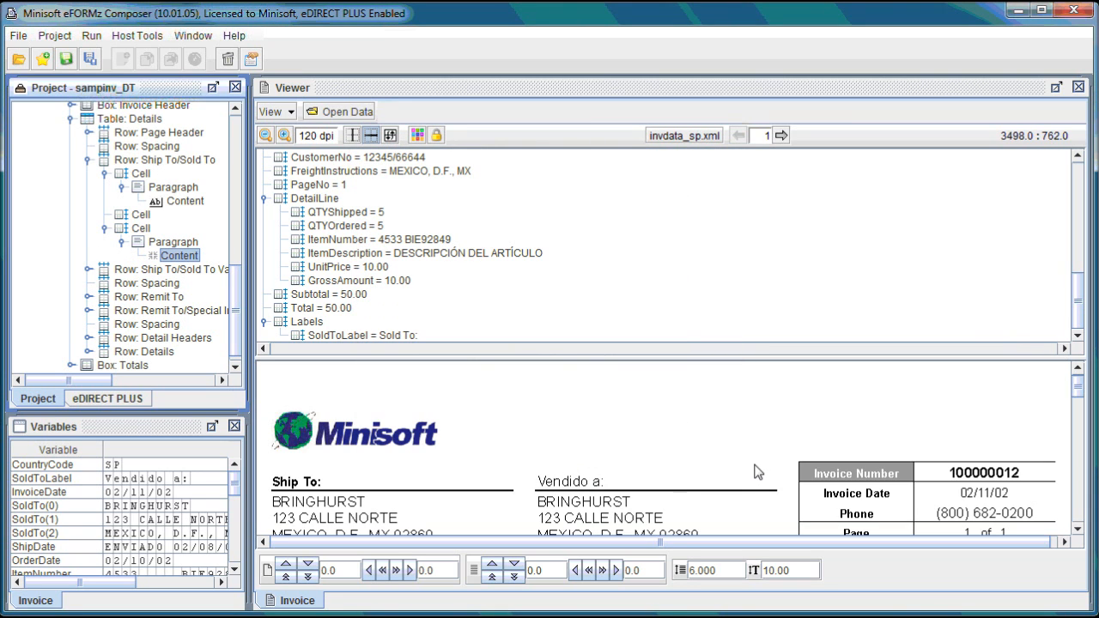
Turn off the automatic font for the SoldToLabel content and make it bold Arial with a height of 9
right_click(193, 261)
mouse_move(292, 277)
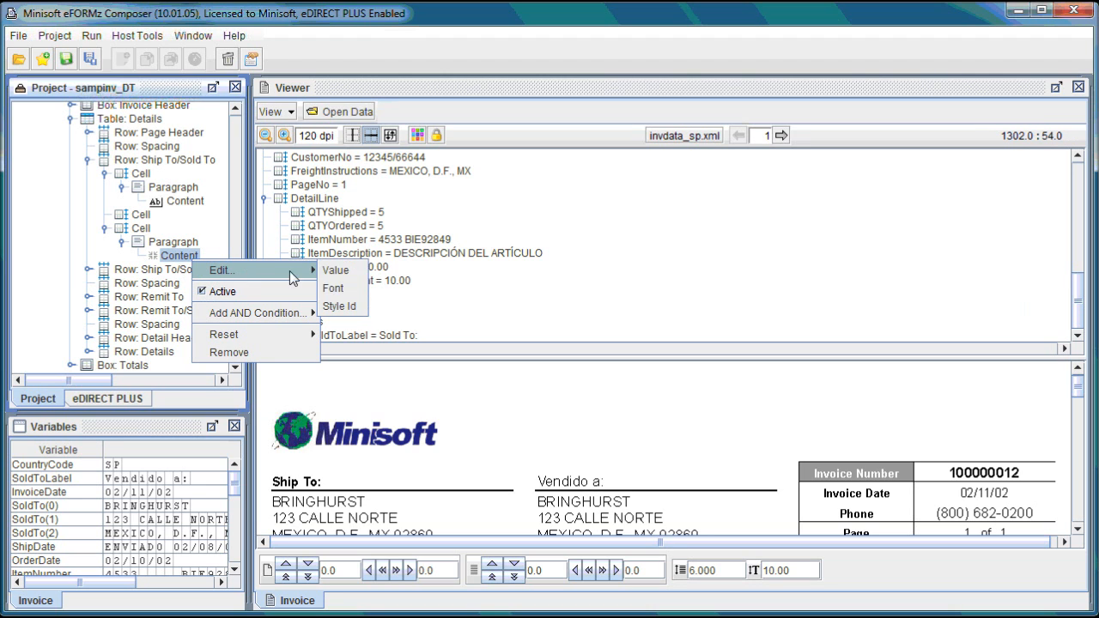
click(342, 289)
click(392, 204)
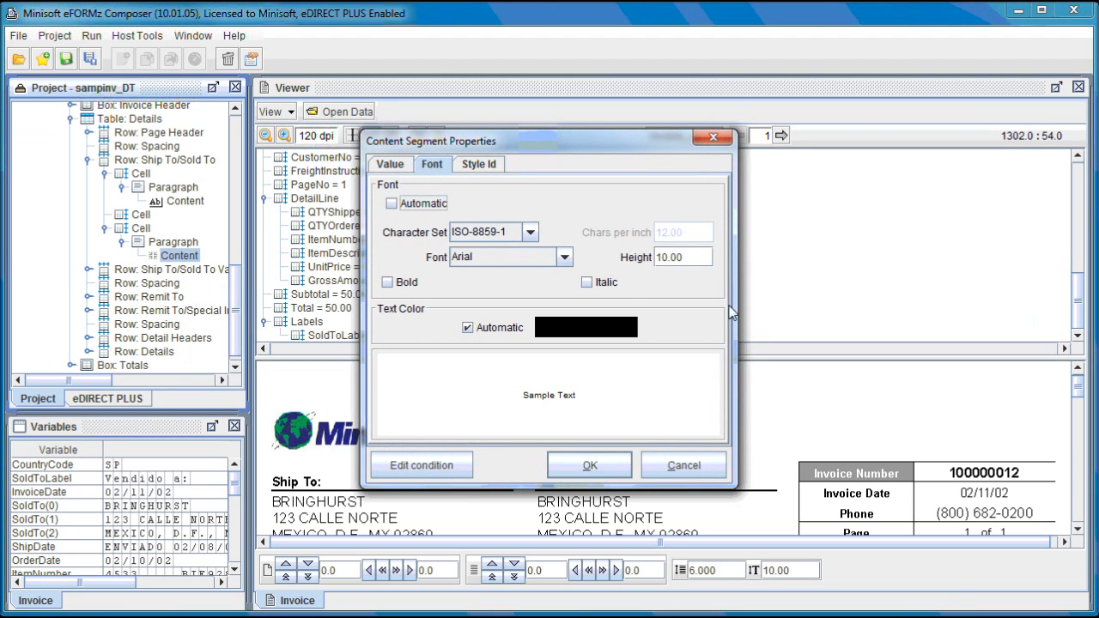
drag(672, 258, 645, 266)
text(9)
click(405, 283)
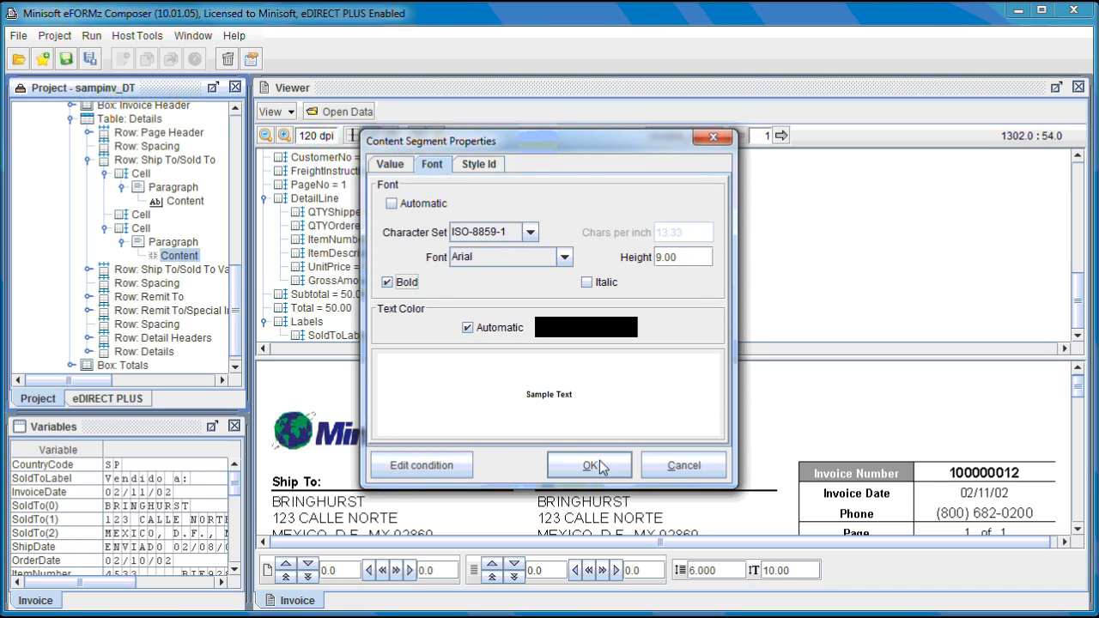
click(596, 462)
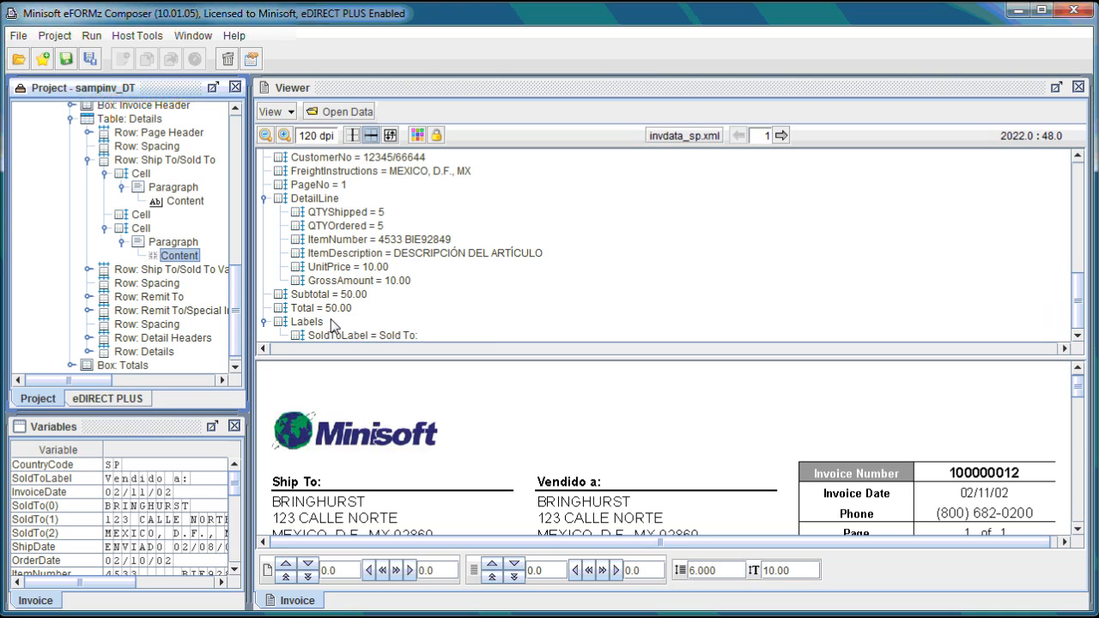
Add a variable by position named ShipToLabel with the default settings and place it directly after SoldToLabel in Variables
drag(236, 320, 245, 171)
click(97, 179)
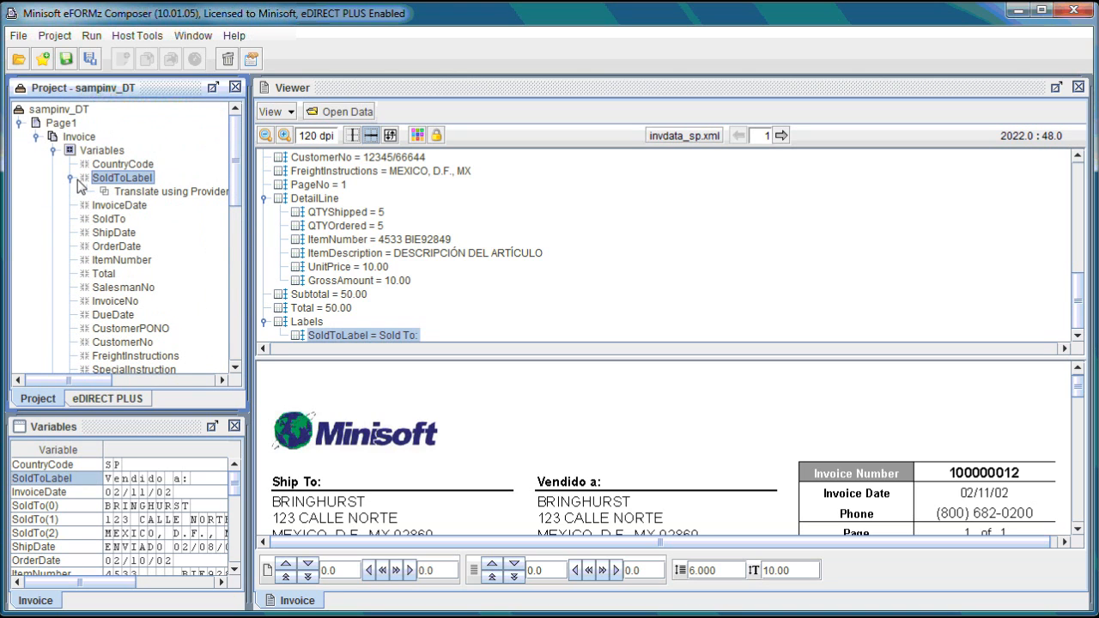
click(72, 179)
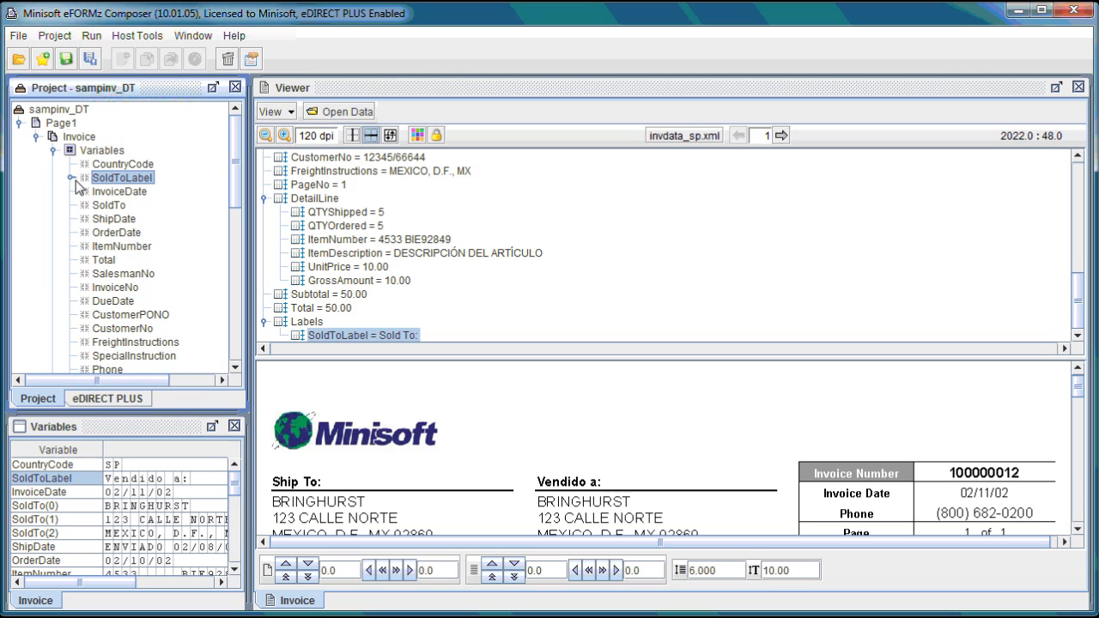
right_click(122, 155)
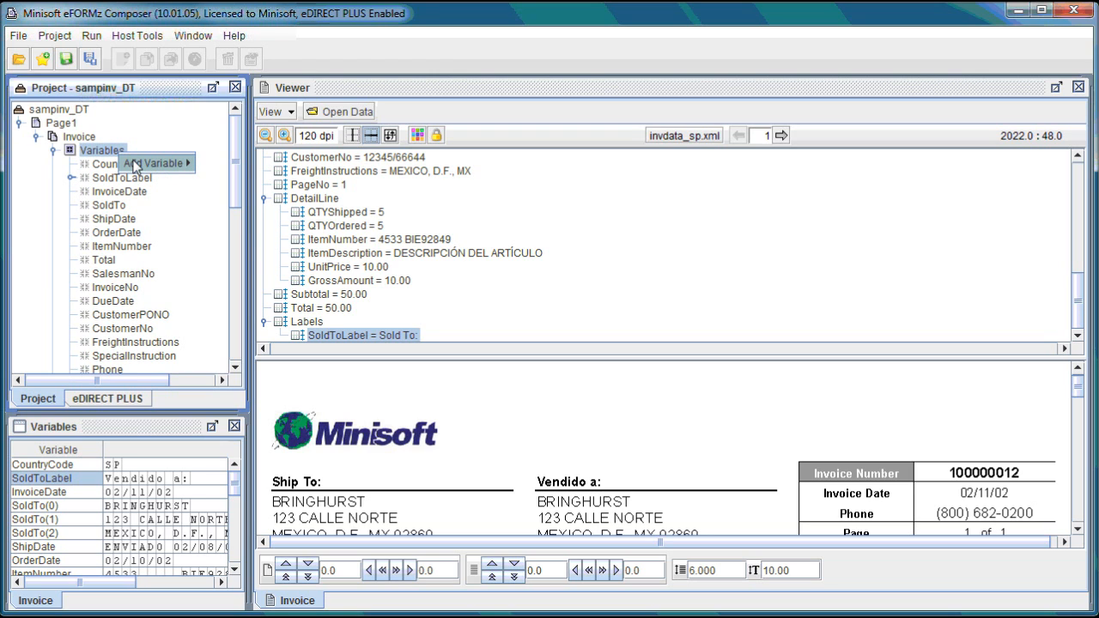
mouse_move(135, 166)
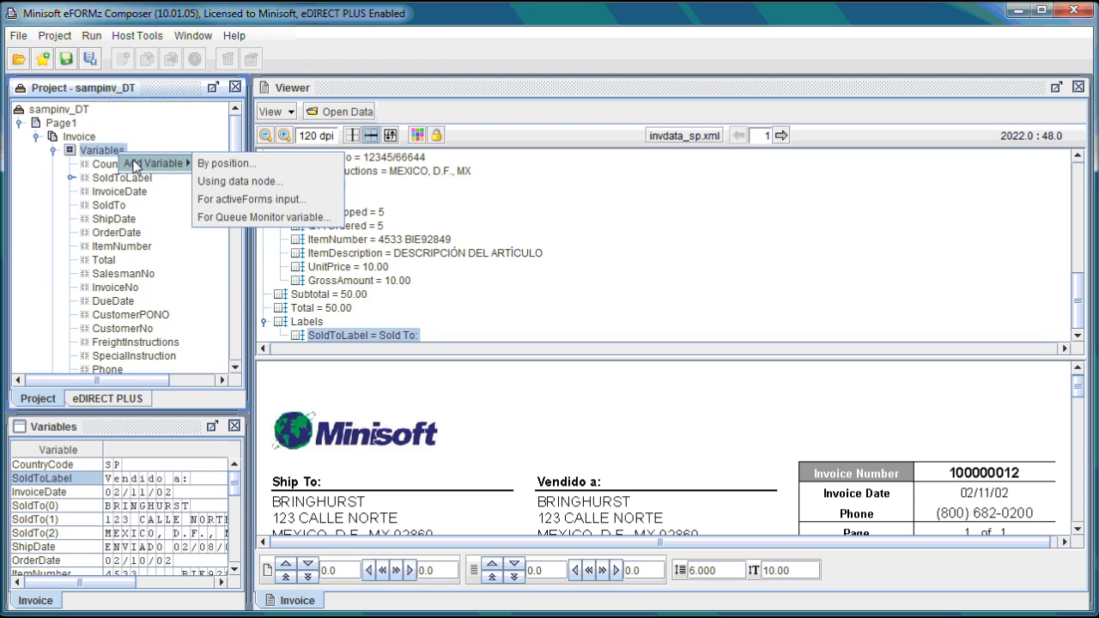
click(210, 165)
drag(446, 206, 429, 207)
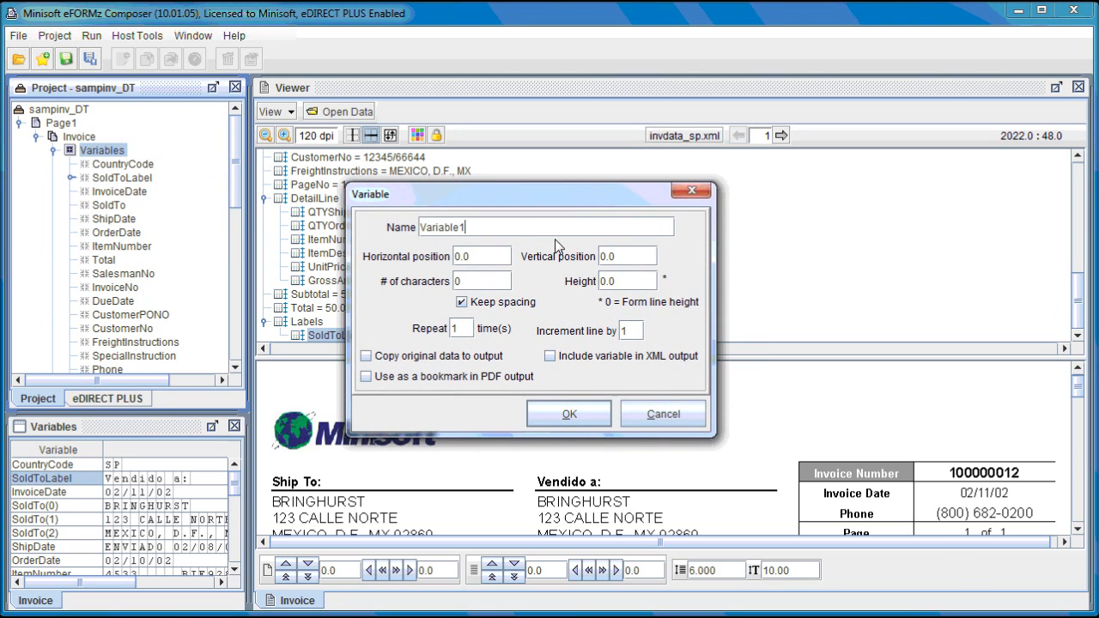
drag(515, 227, 417, 225)
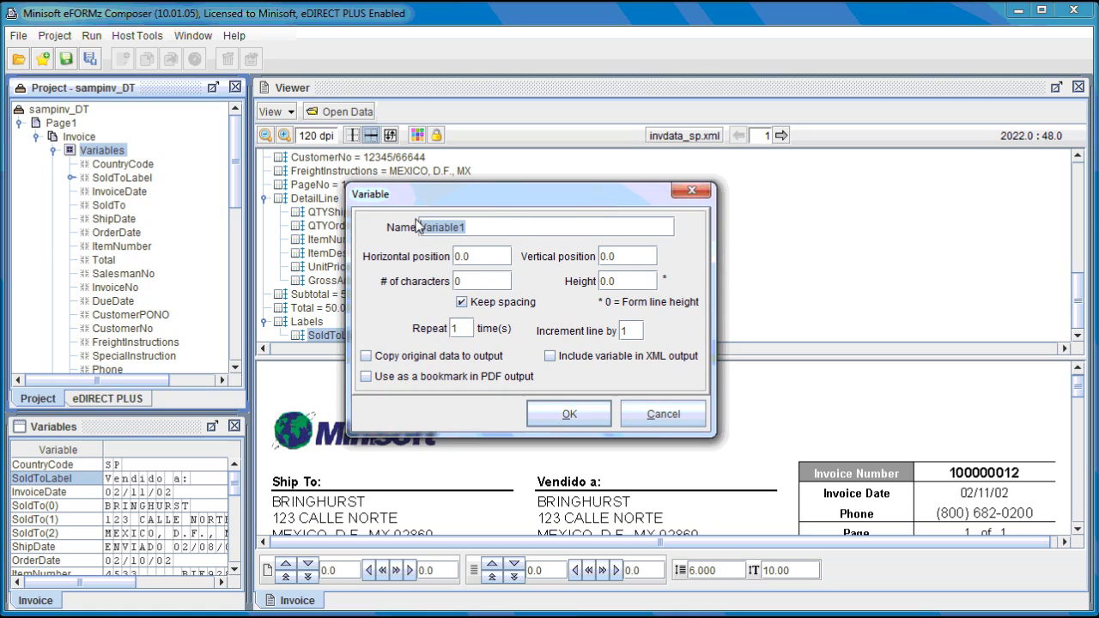
key(Caps_Lock)
text(S)
key(Caps_Lock)
text(hip)
key(Caps_Lock)
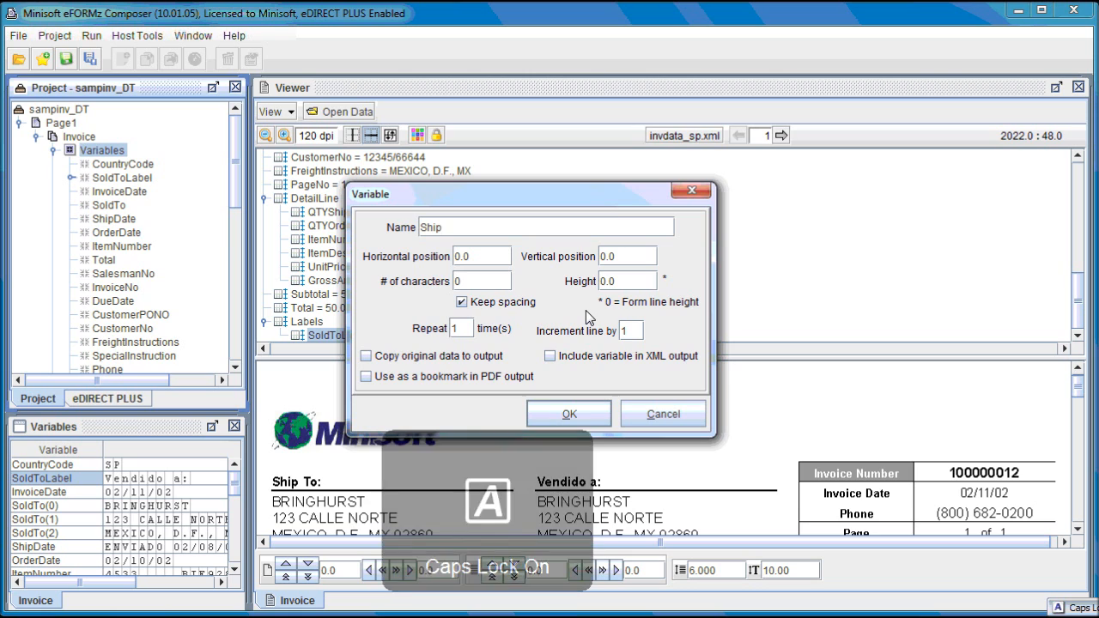
text(T)
key(Caps_Lock)
text(o)
key(Caps_Lock)
text(L)
key(Caps_Lock)
text(abel)
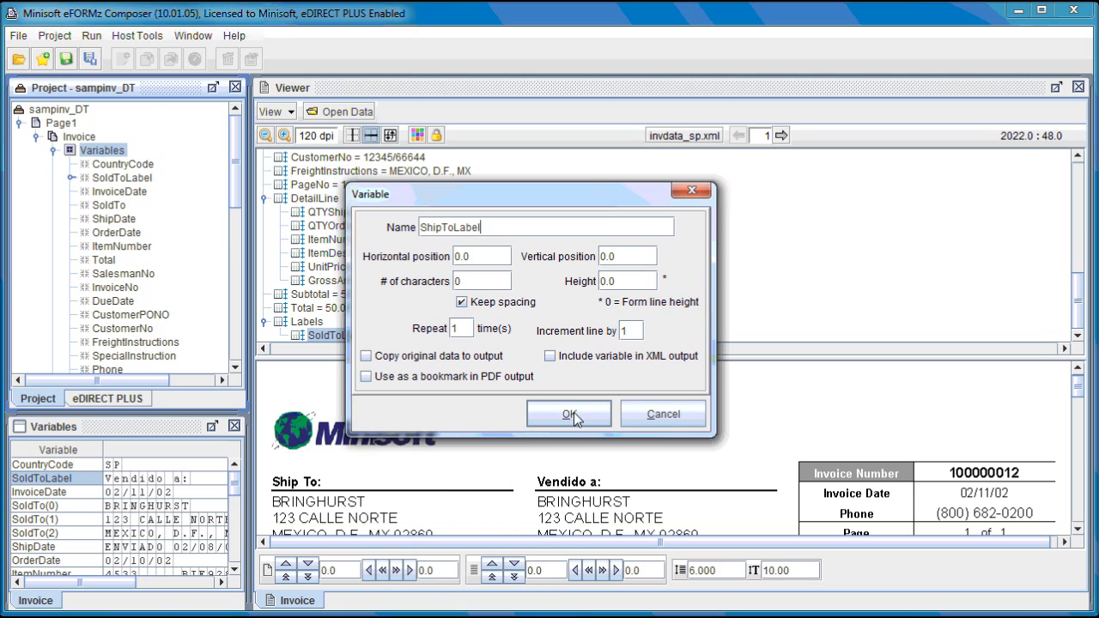
click(569, 414)
drag(110, 366, 115, 178)
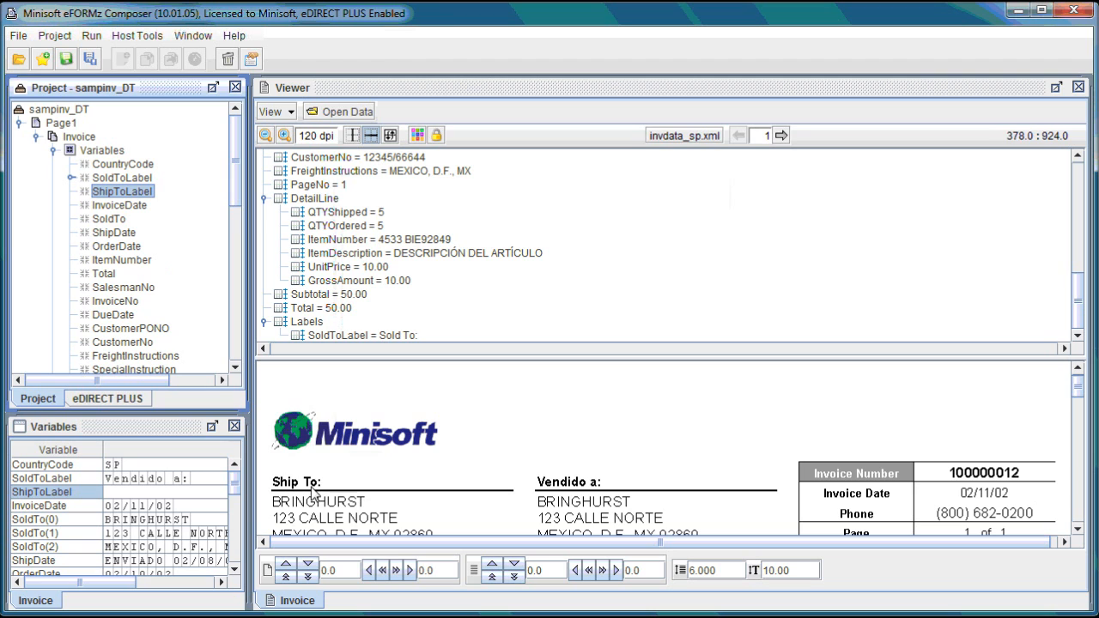
Add a Set value function to the ShipToLabel variable with the constant "Ship To:"
right_click(151, 199)
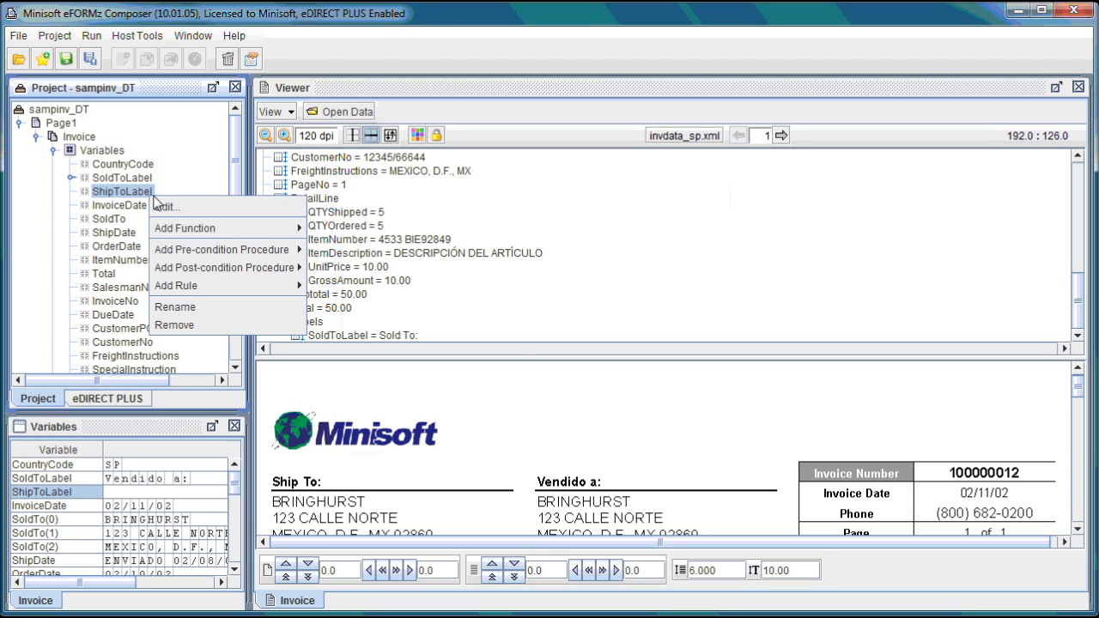
mouse_move(218, 226)
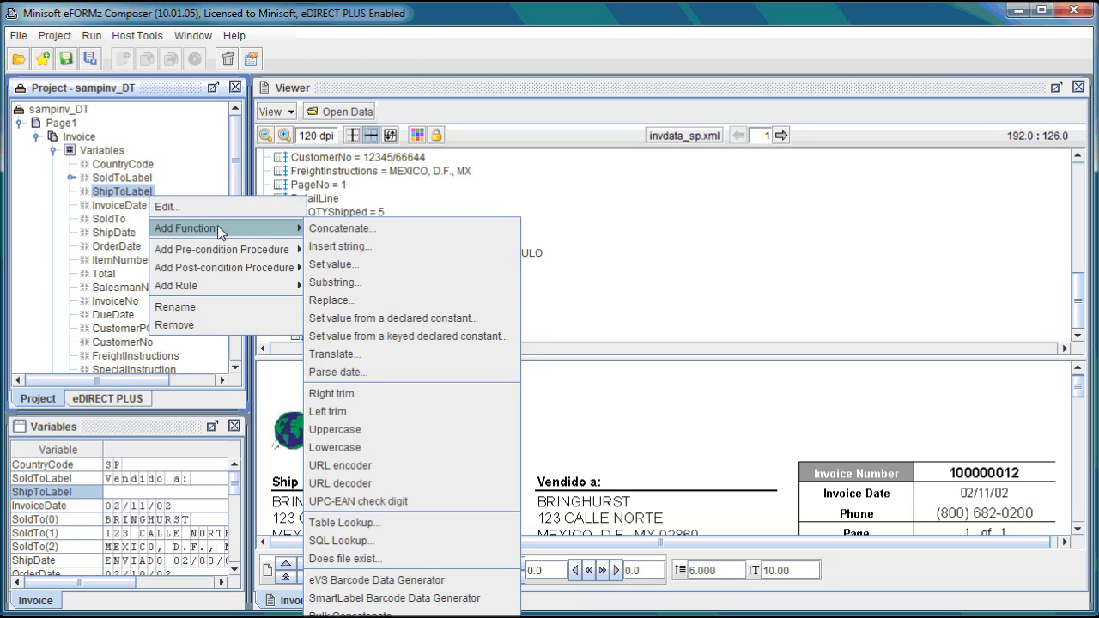
click(361, 264)
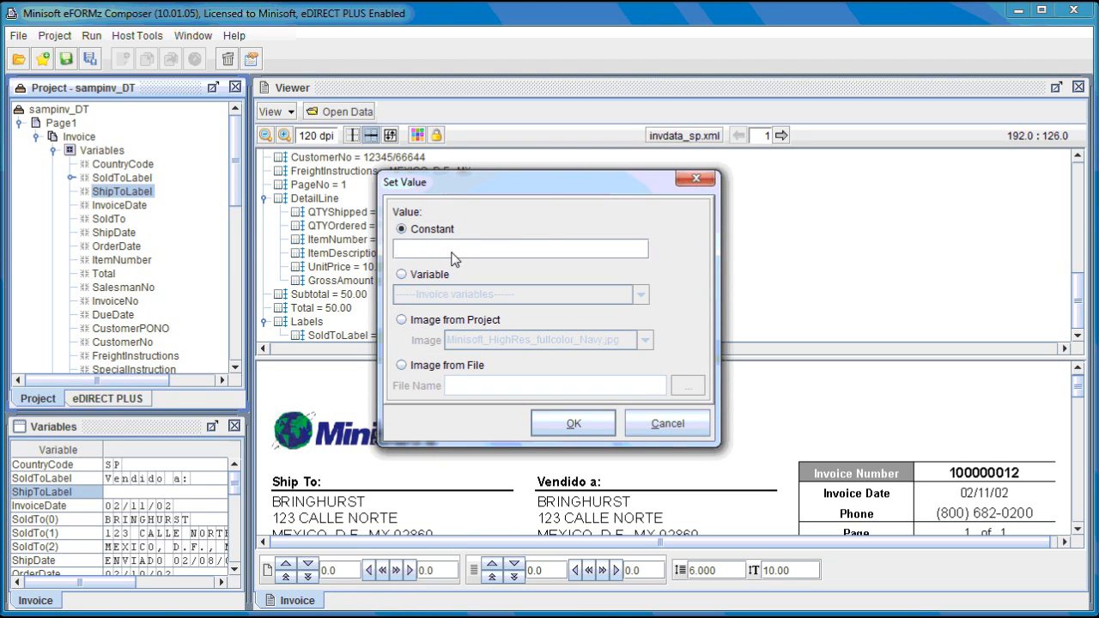
key(Caps_Lock)
text(S)
key(Caps_Lock)
text(hip)
key(Caps_Lock)
text(T)
key(Caps_Lock)
text(o:)
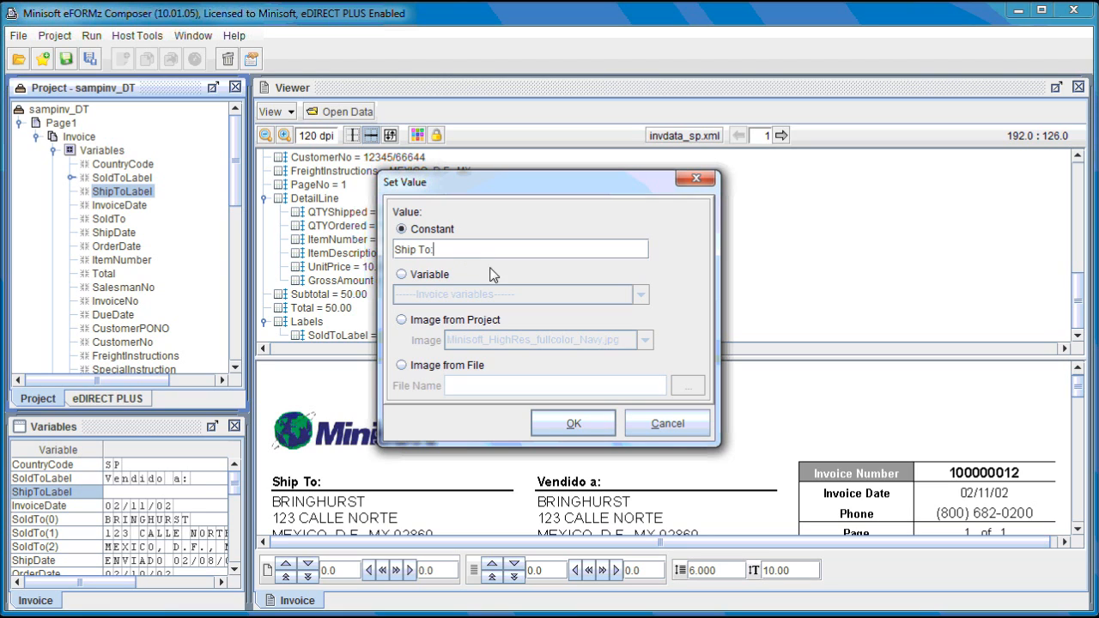
click(588, 425)
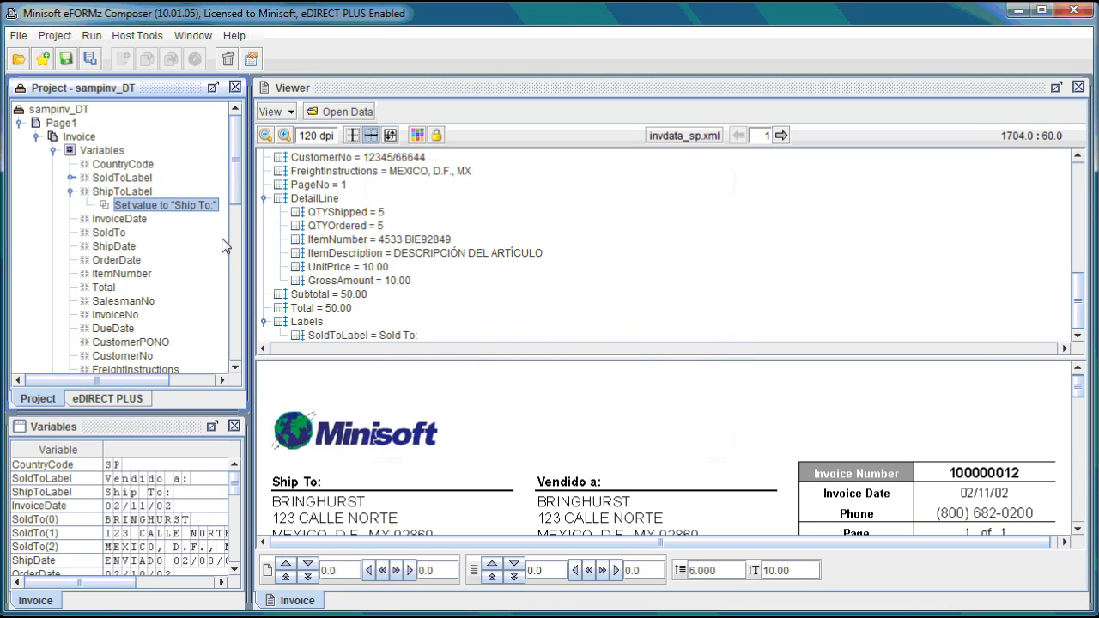
Add a Translate function to the ShipToLabel variable, using InvoiceProvider as provider and the CountryCode variable as dictionary
right_click(149, 193)
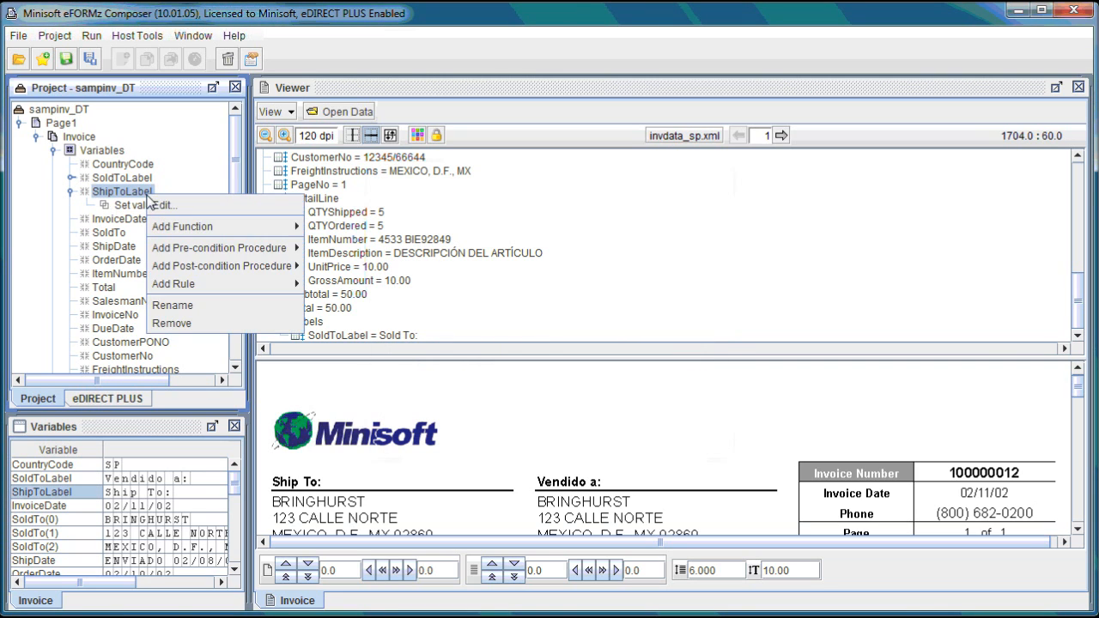
mouse_move(247, 224)
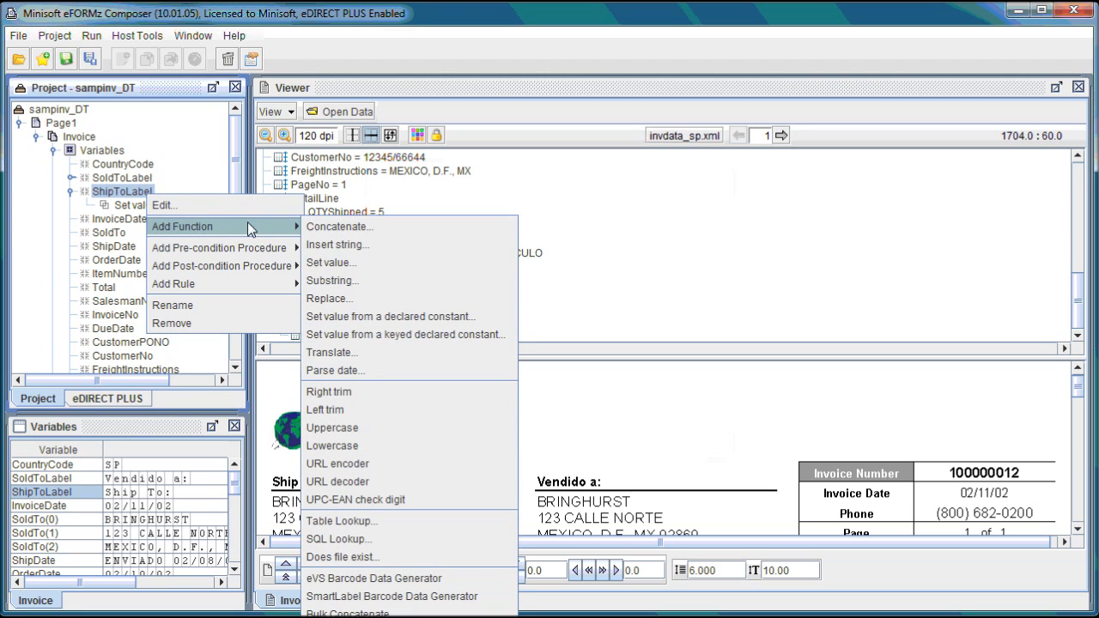
click(353, 354)
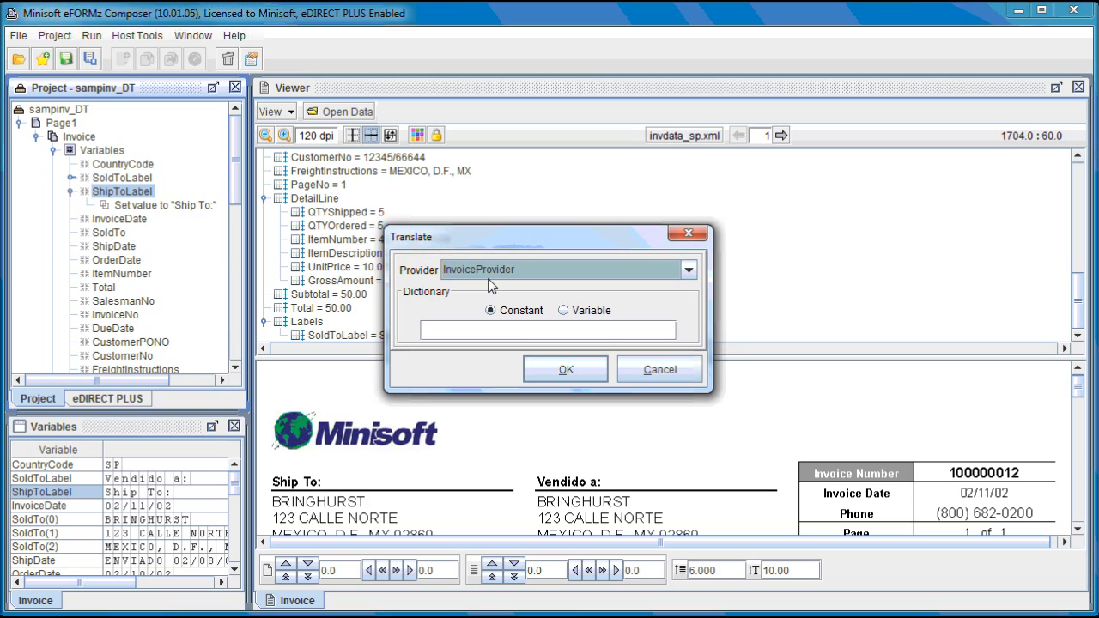
click(563, 310)
click(538, 331)
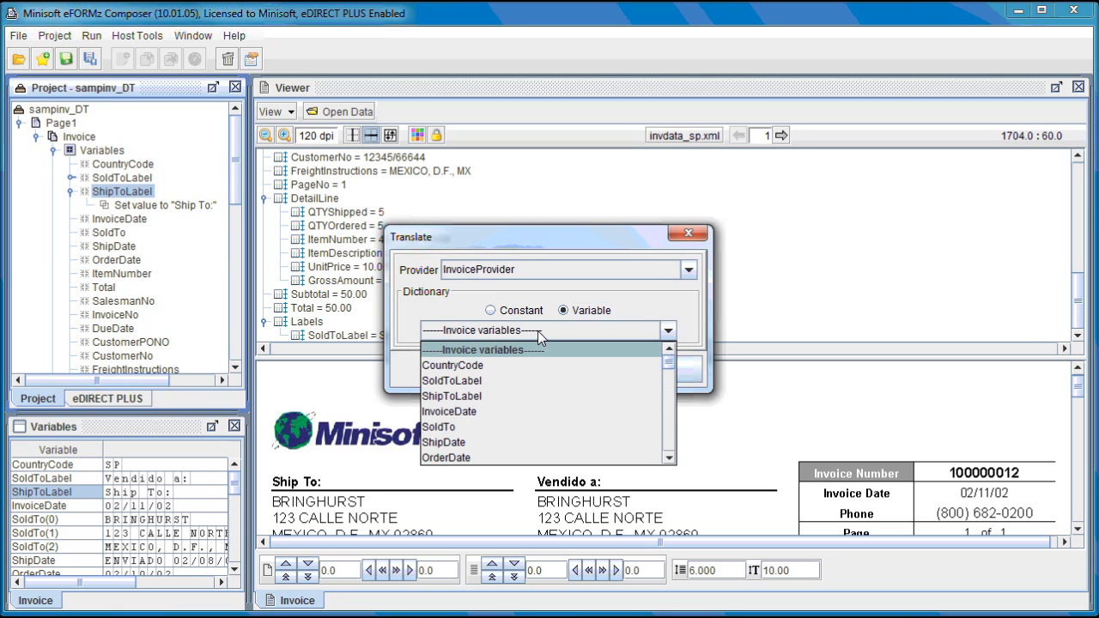
click(478, 366)
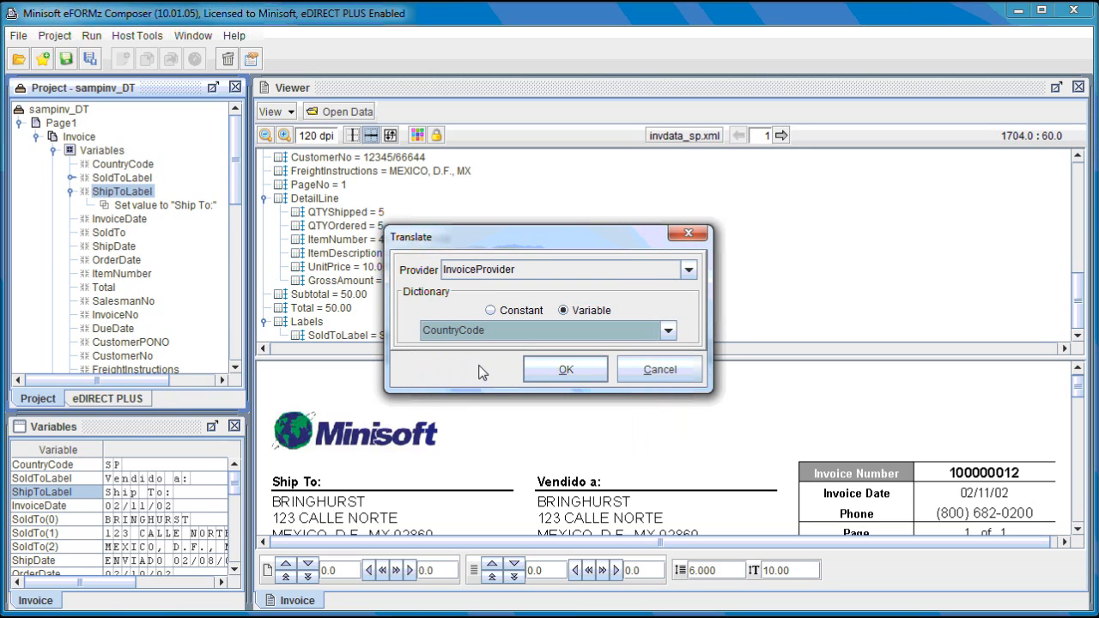
click(551, 367)
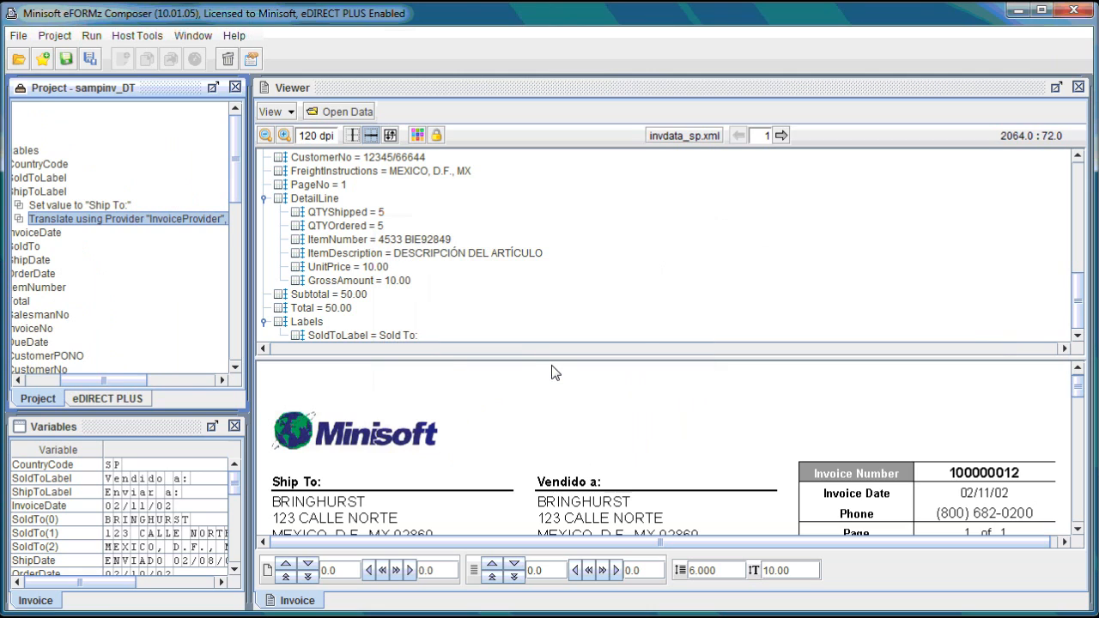
click(144, 426)
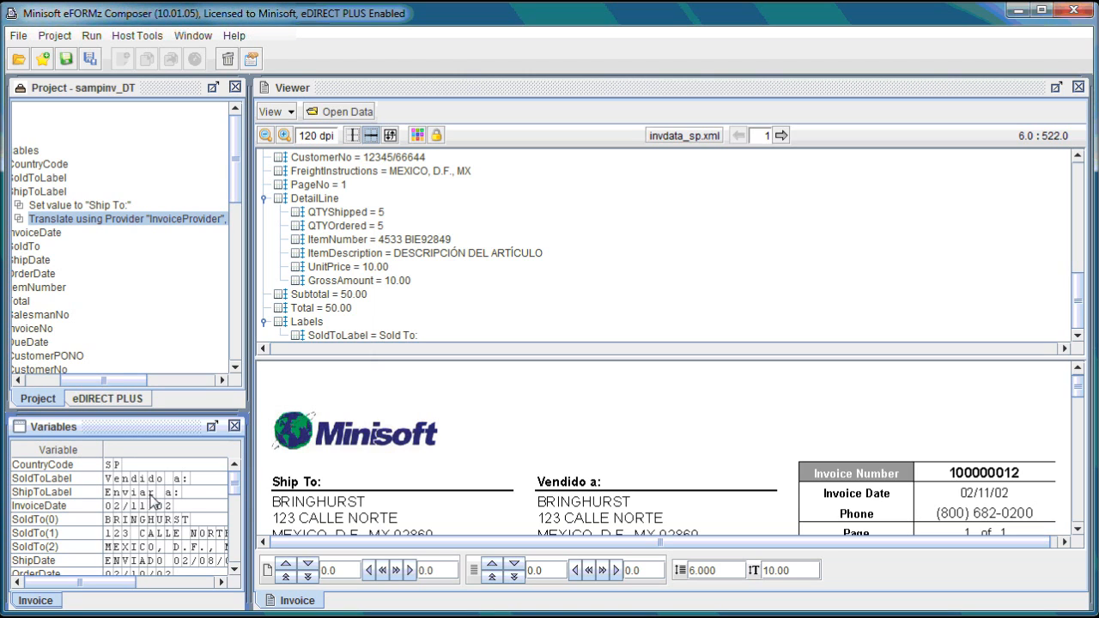
mouse_move(116, 381)
mouse_down()
mouse_move(103, 388)
mouse_move(99, 378)
mouse_up()
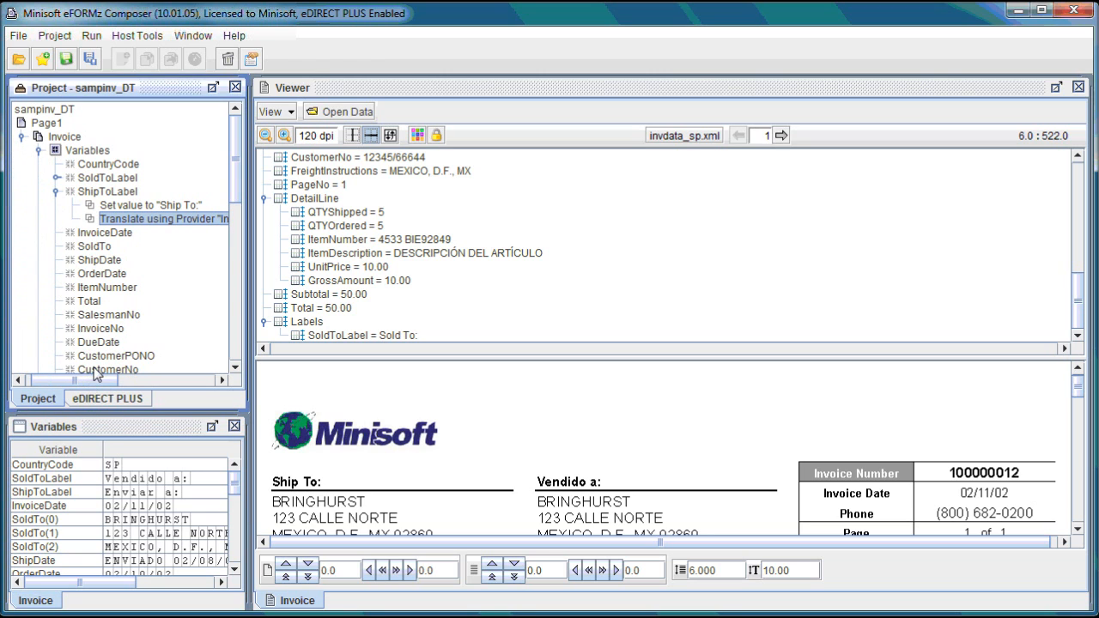
Remove the static text content from the paragraph in the first cell of the Ship To/Sold To row in the Details table
click(57, 193)
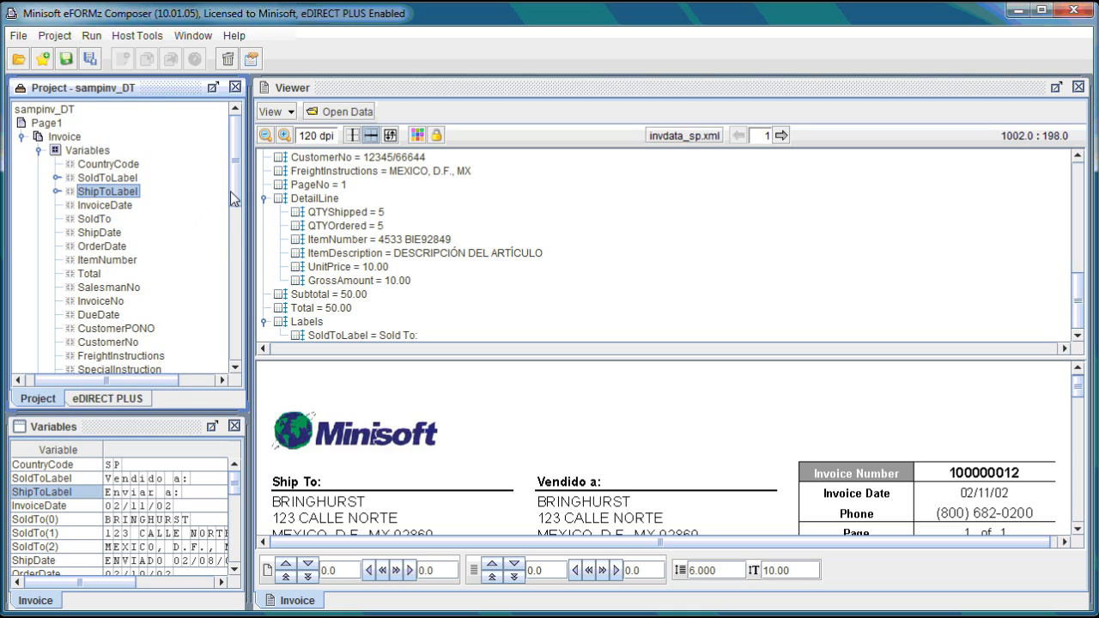
drag(236, 194, 235, 325)
click(165, 302)
click(171, 250)
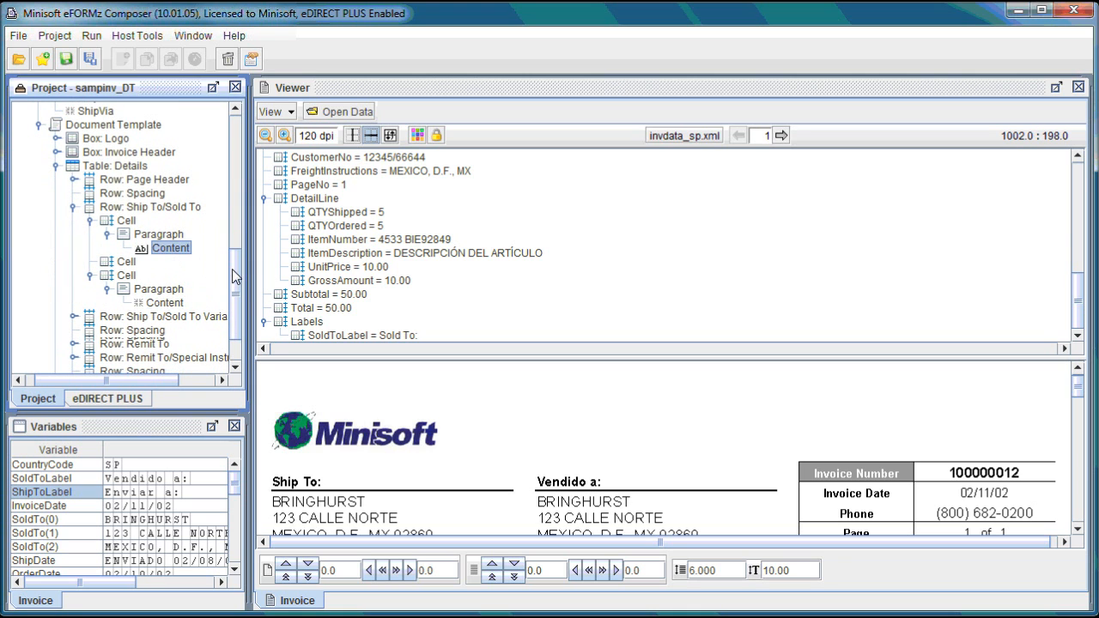
scroll(231, 273, up, 1)
scroll(232, 273, up, 1)
right_click(175, 305)
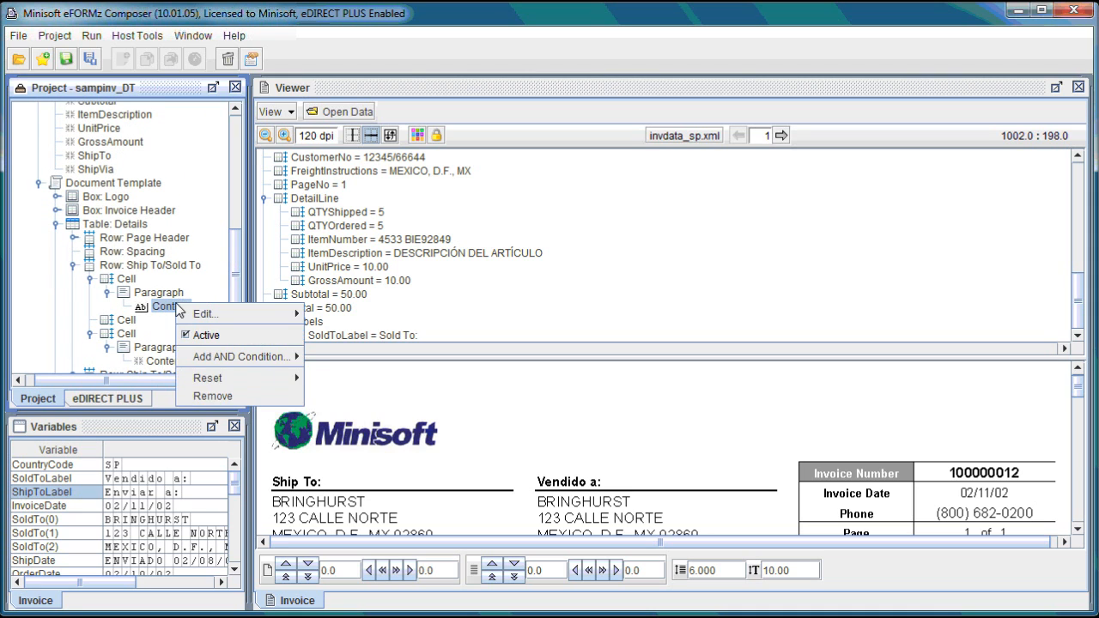
click(238, 395)
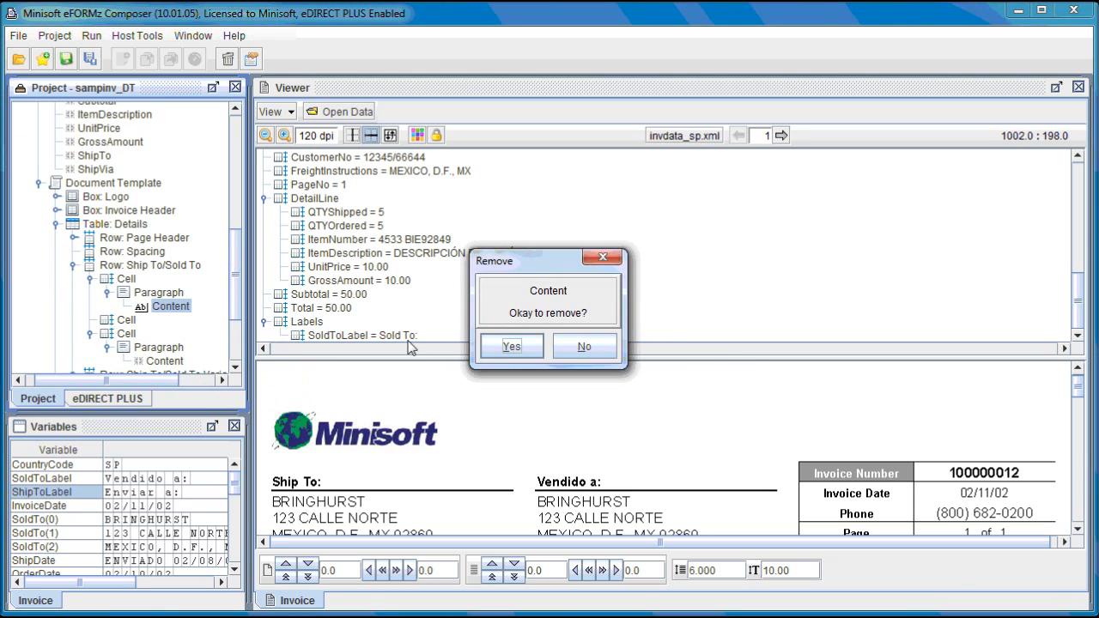
click(503, 346)
Add a variable value content using ShipToLabel to the empty paragraph in the first cell of the Ship To/Sold To row
right_click(175, 292)
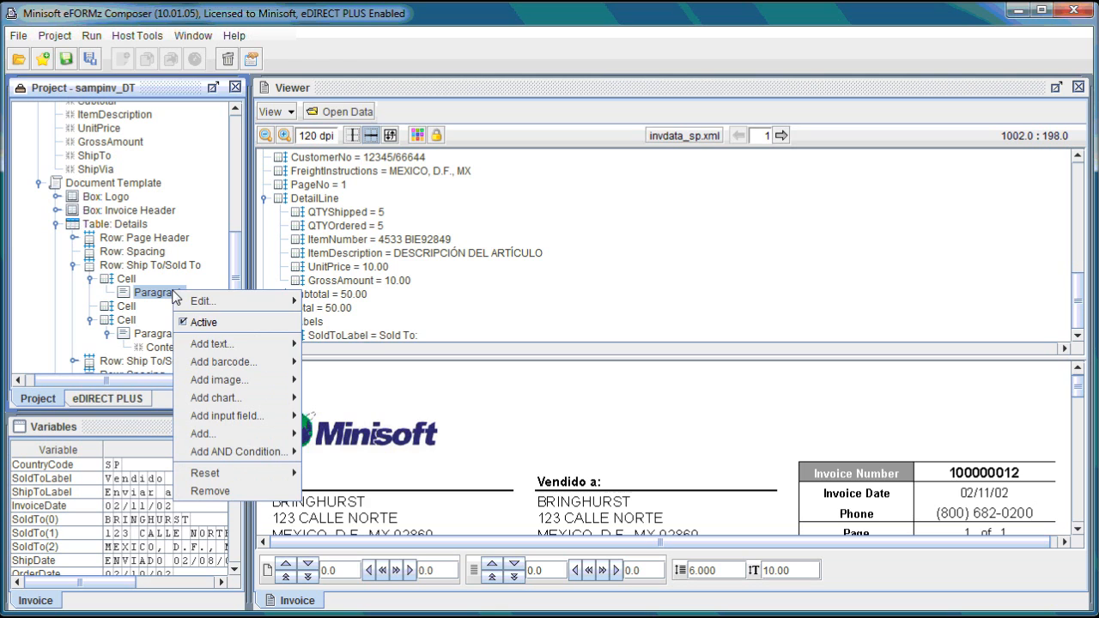
mouse_move(280, 350)
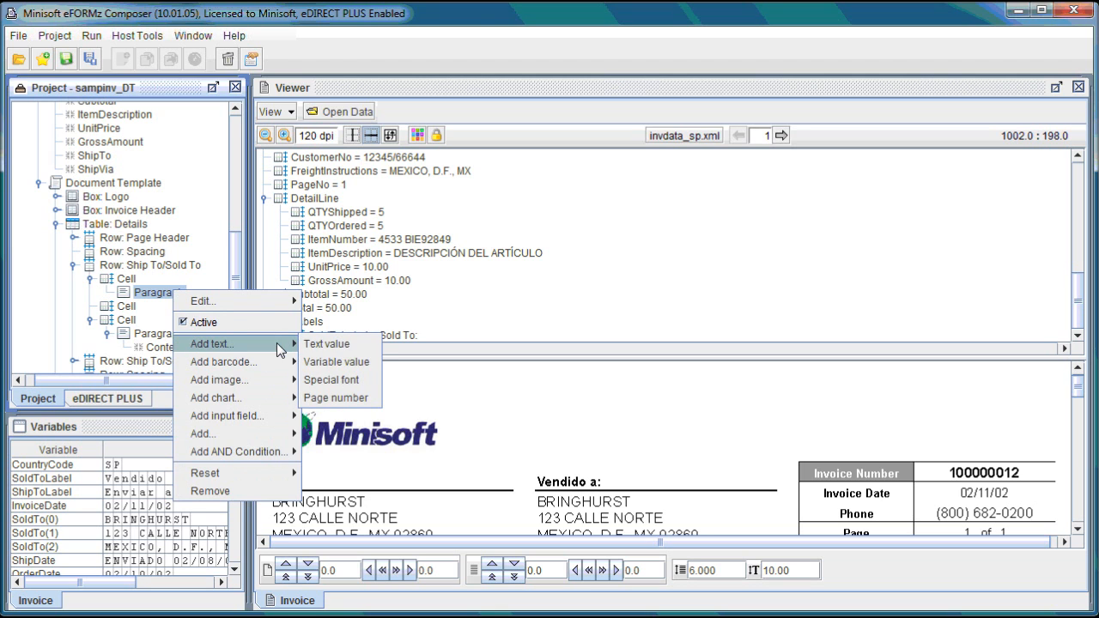
click(334, 362)
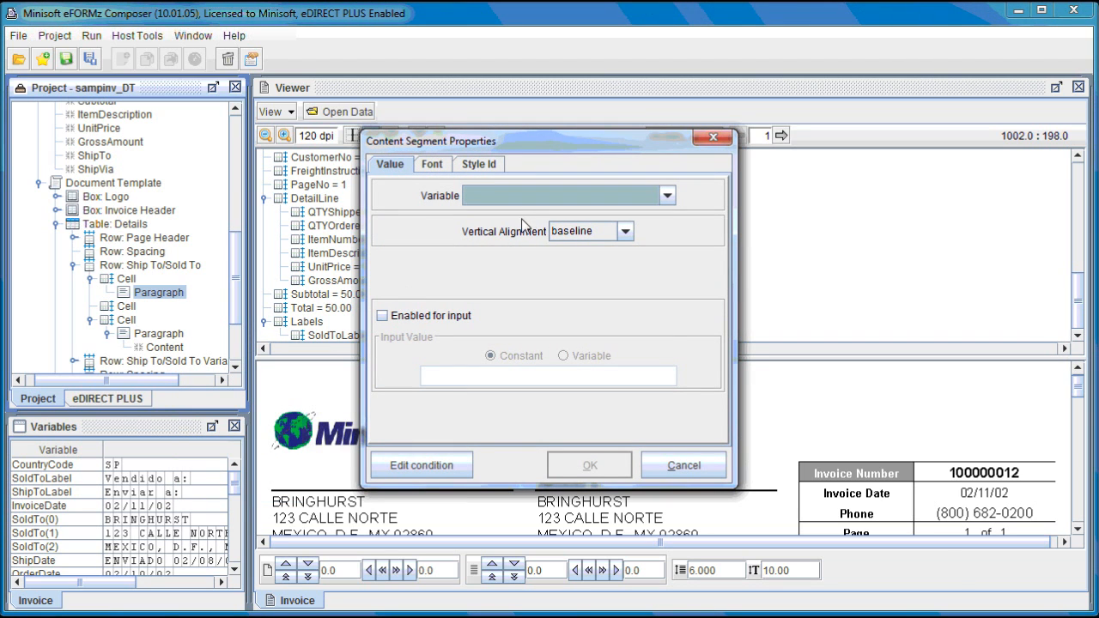
click(533, 197)
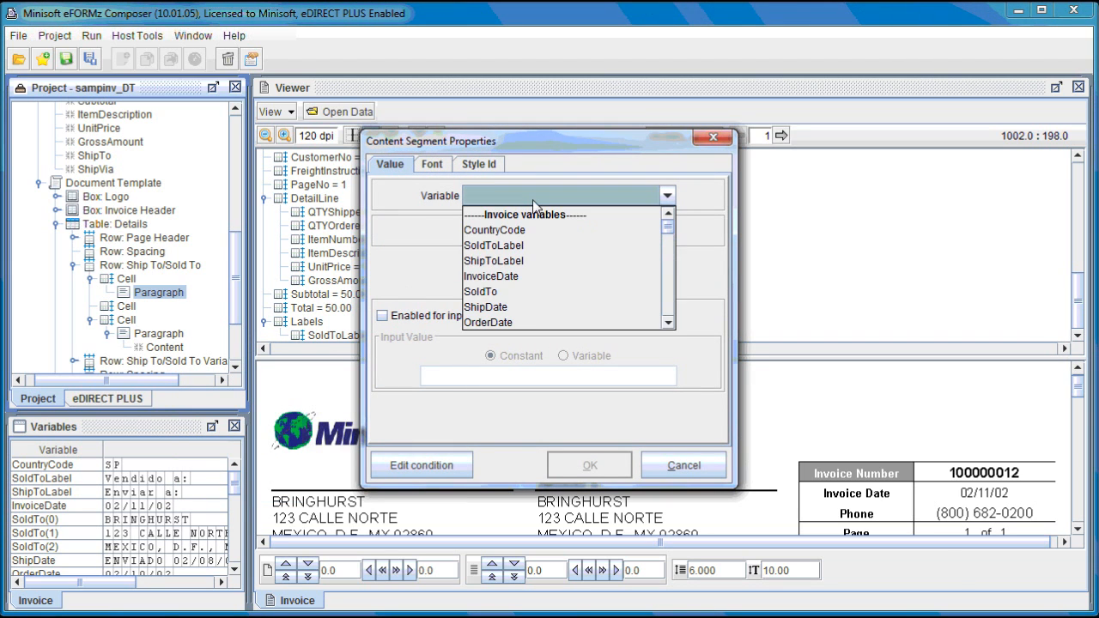
click(505, 262)
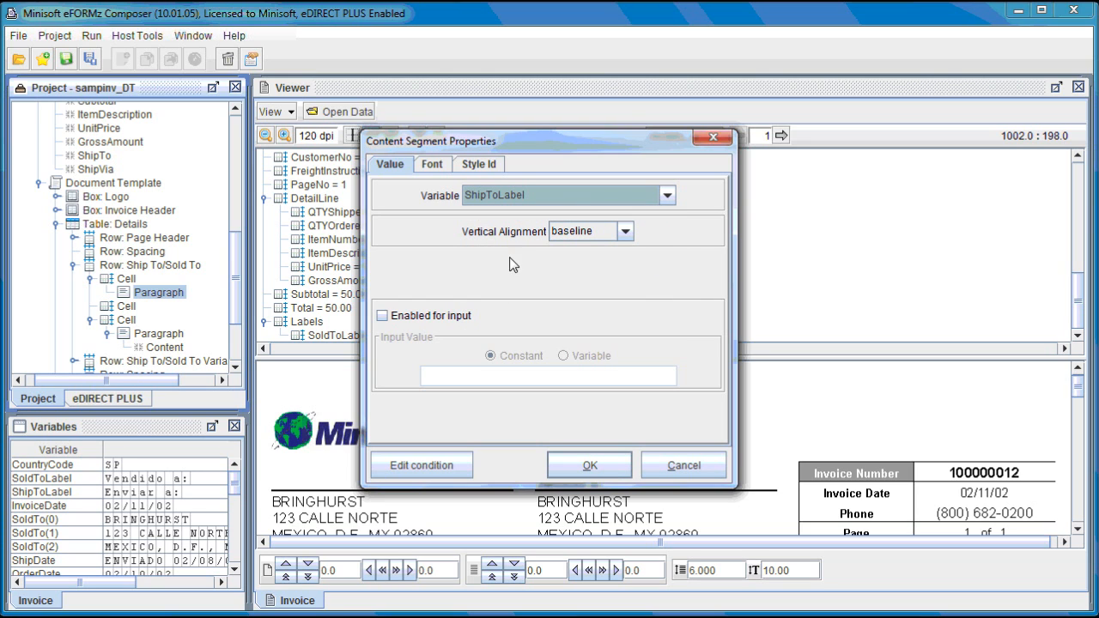
click(601, 463)
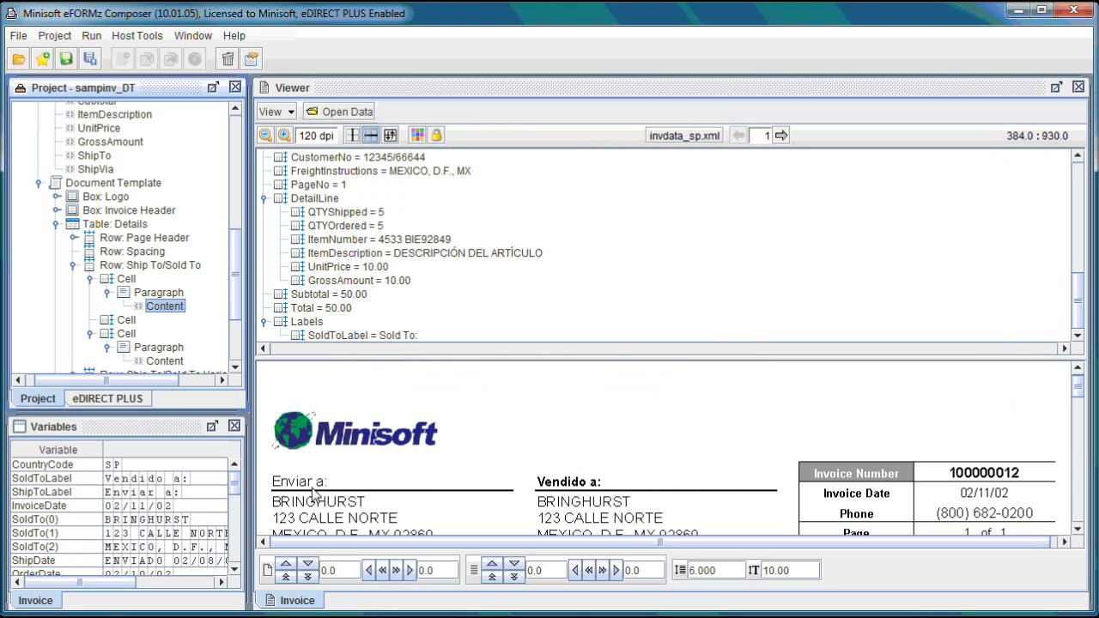
Turn off the automatic font for the ShipToLabel content and make it bold Arial with a height of 9
right_click(180, 309)
mouse_move(289, 321)
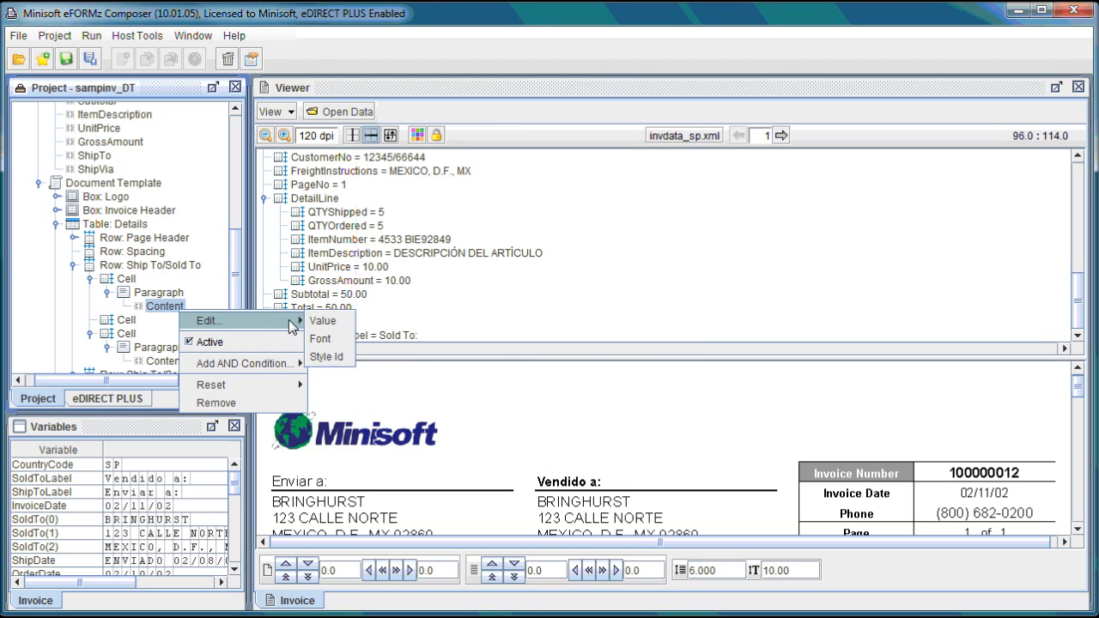
click(323, 338)
click(391, 204)
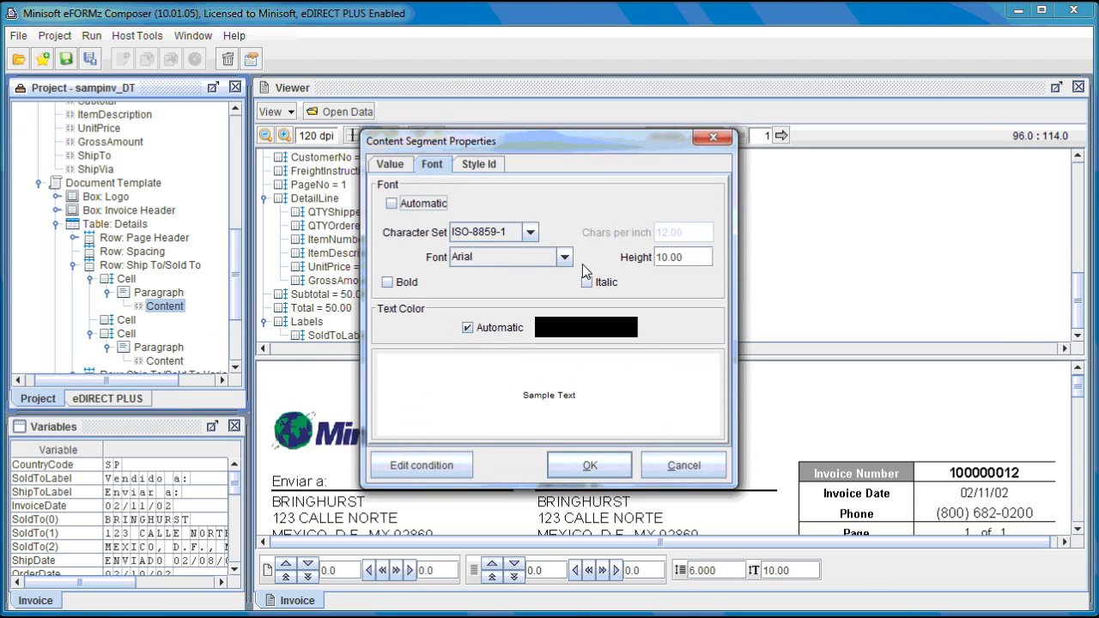
click(666, 258)
drag(666, 258, 649, 264)
text(9)
click(387, 282)
click(615, 469)
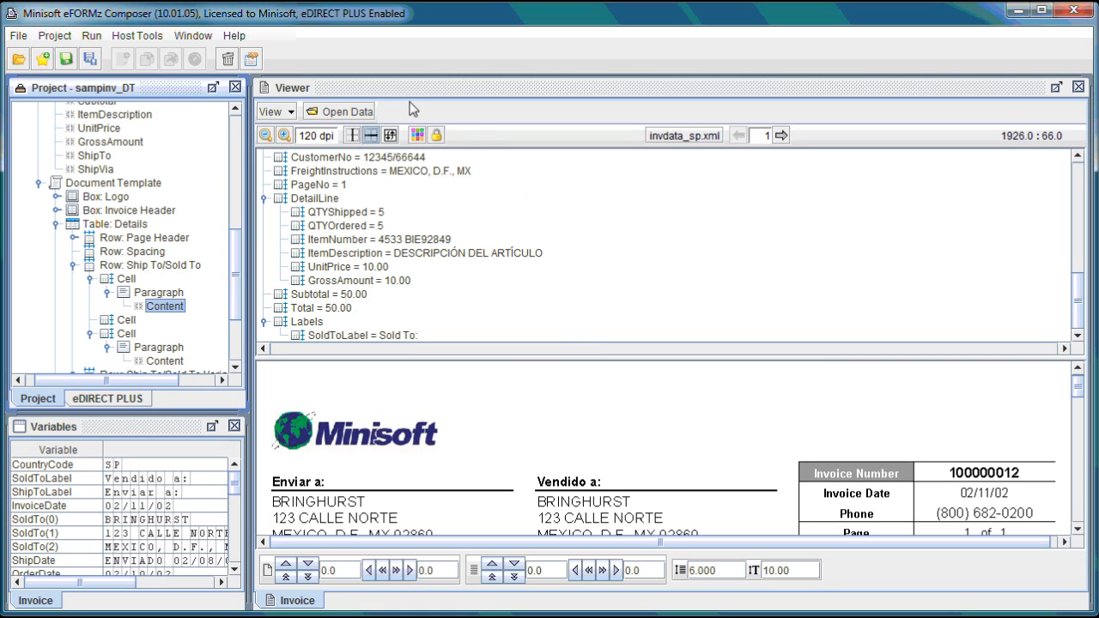
Load the data file invdata_ru.xml into the viewer to check the Russian form headings
click(364, 107)
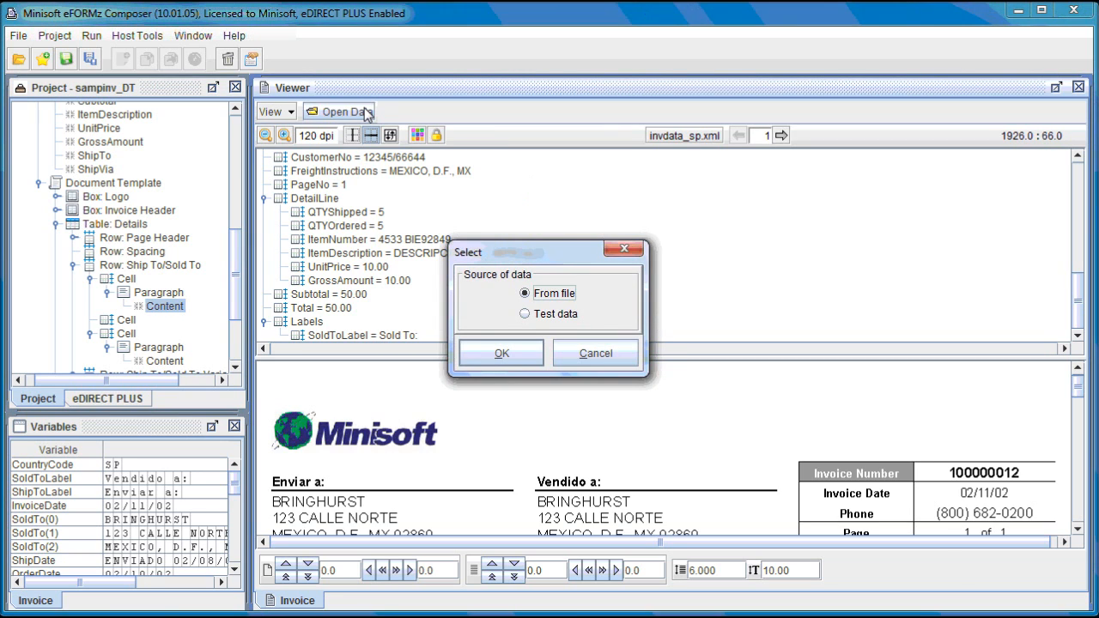
click(524, 354)
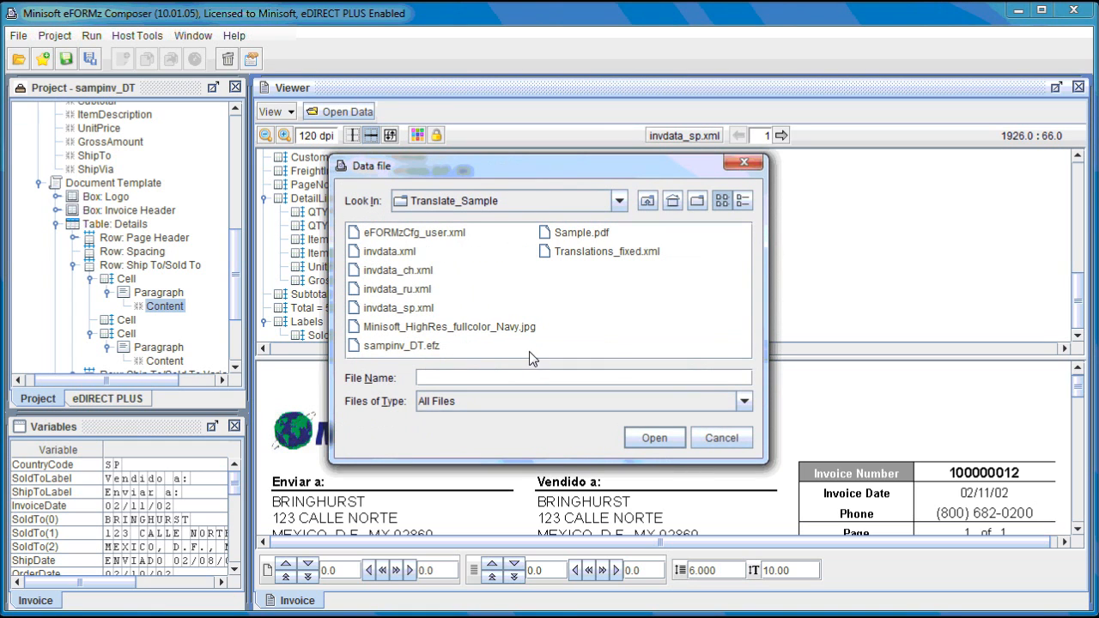
double_click(430, 295)
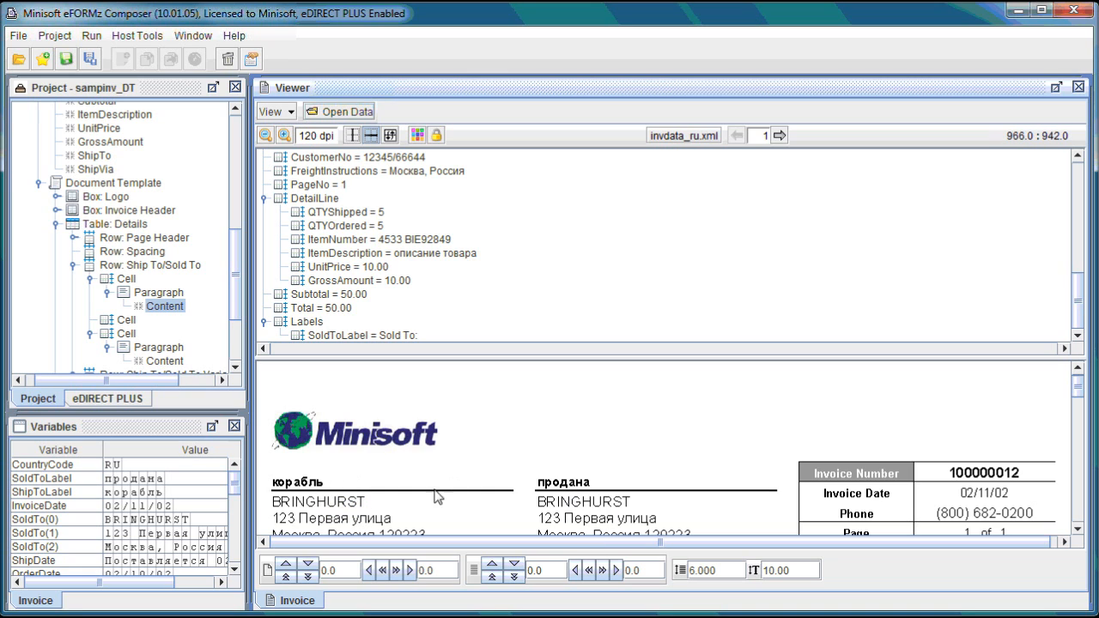
click(122, 432)
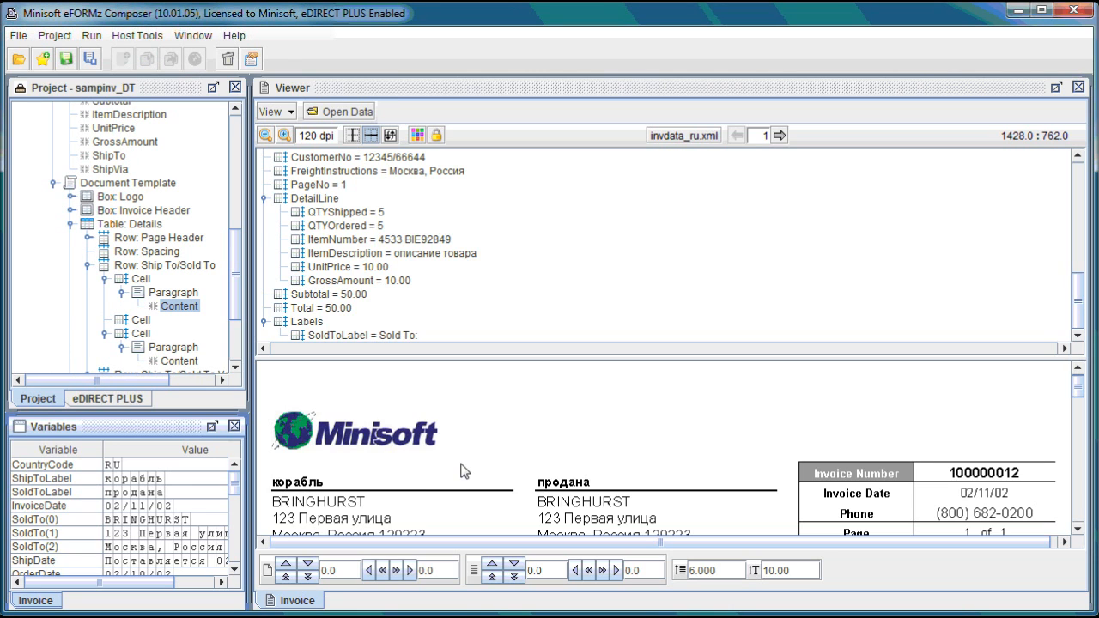
Load the data file invdata.xml into the viewer to check the headings with the original English data
click(339, 111)
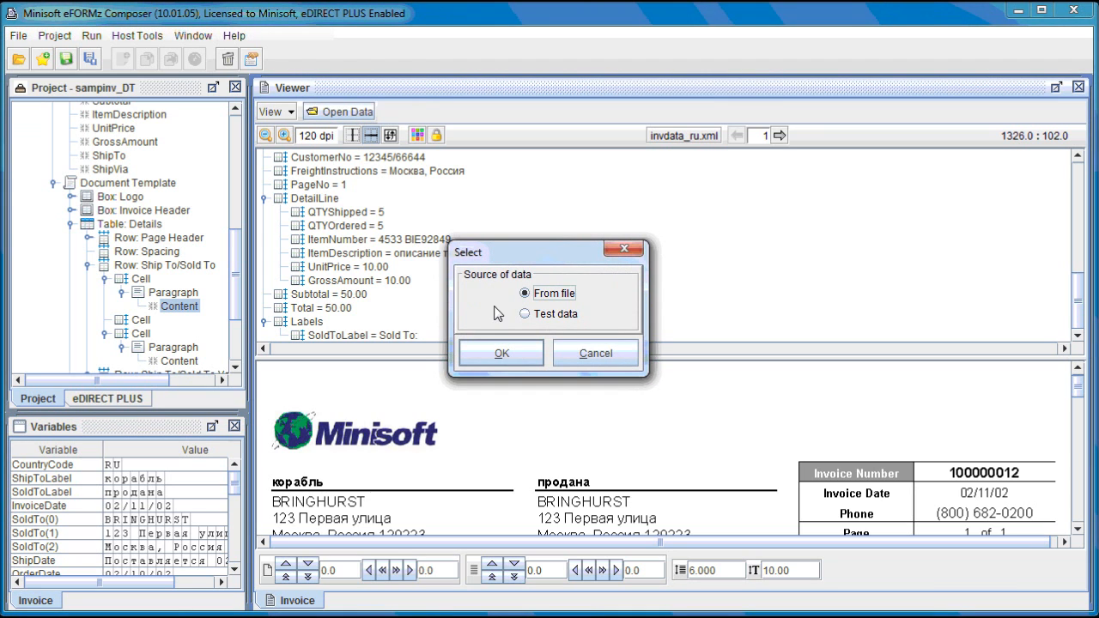
click(495, 351)
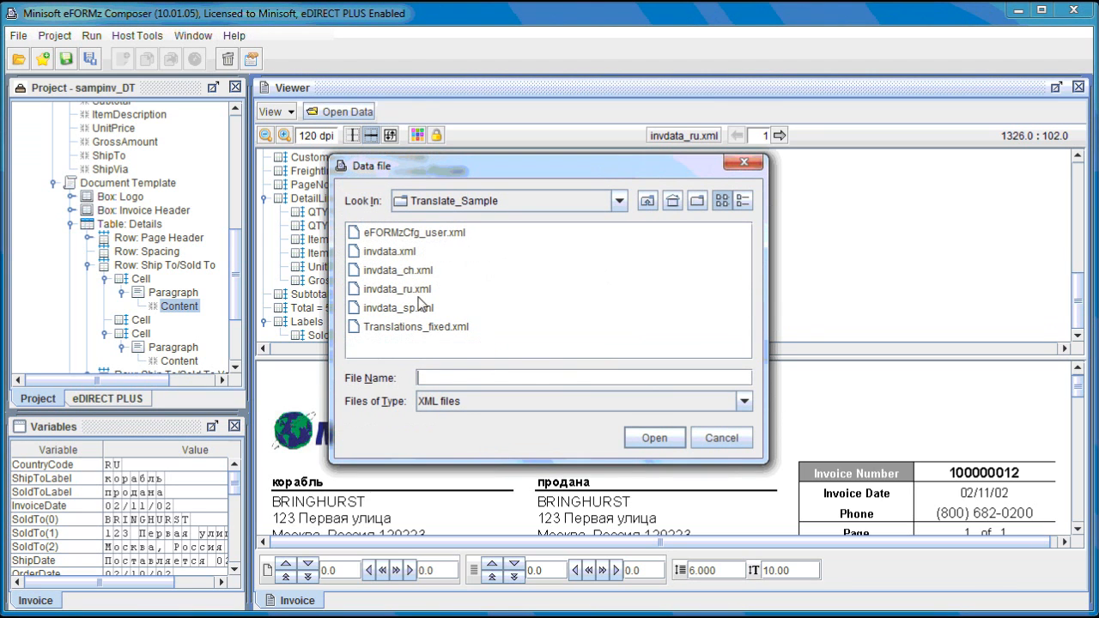
double_click(389, 251)
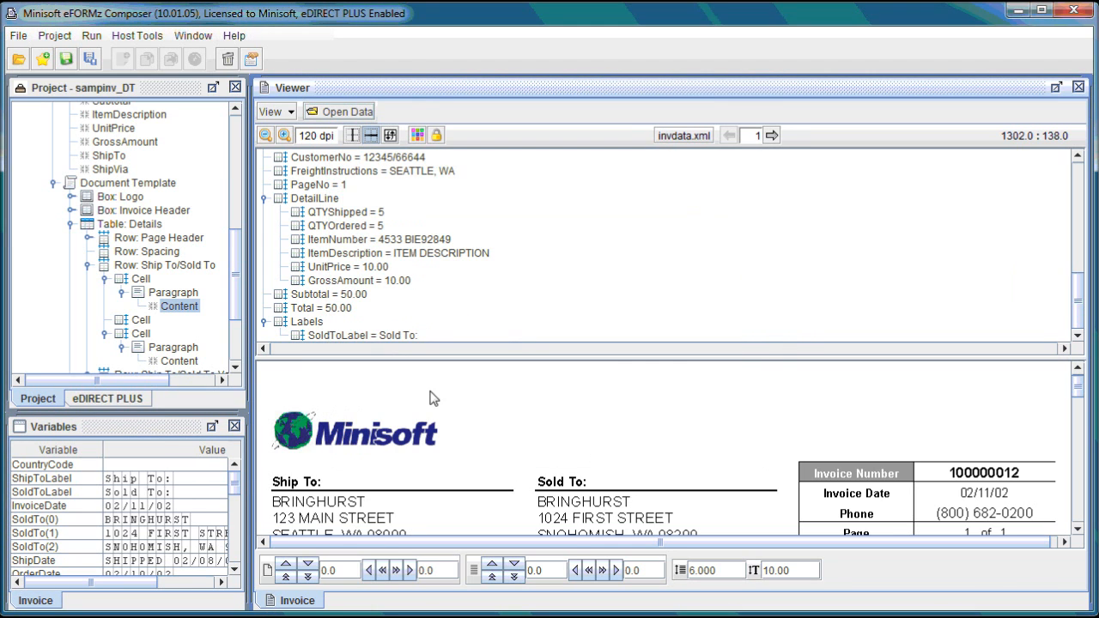